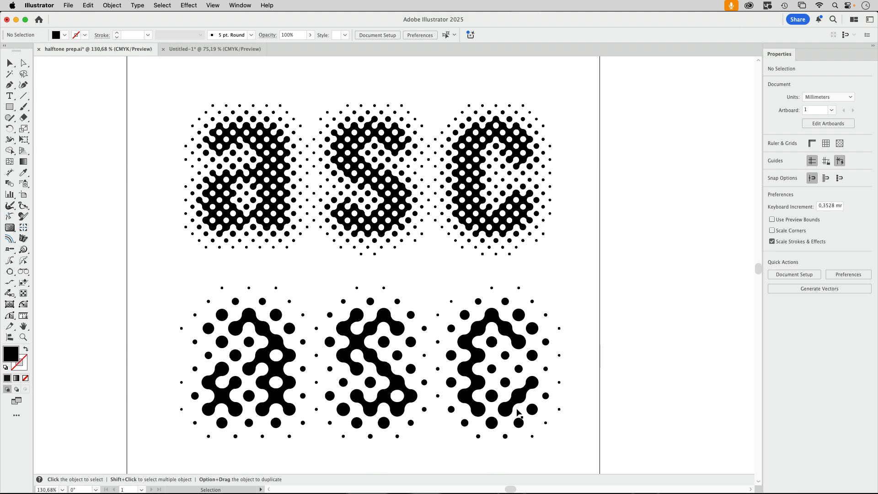
- Apply a Color Halftone effect with a 30-pixel maximum radius to the blurred "asc" text below the halftone samples
scroll(435, 320, "down", 10)
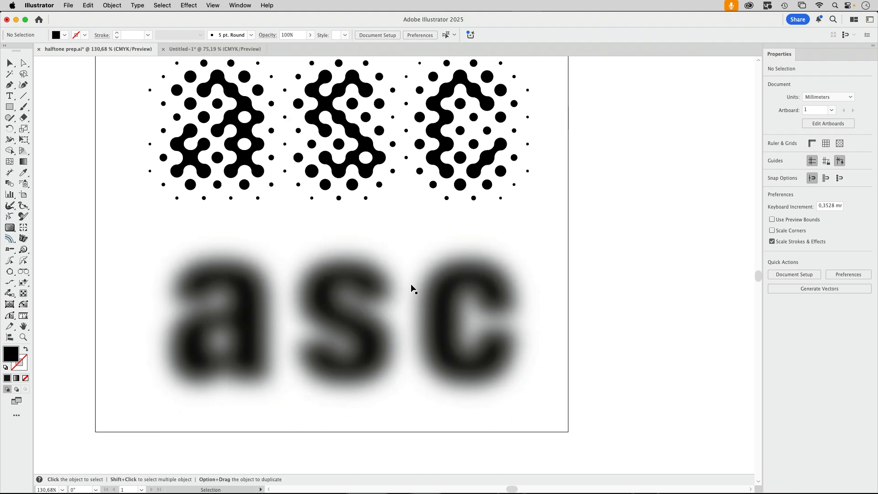
left_click(413, 289)
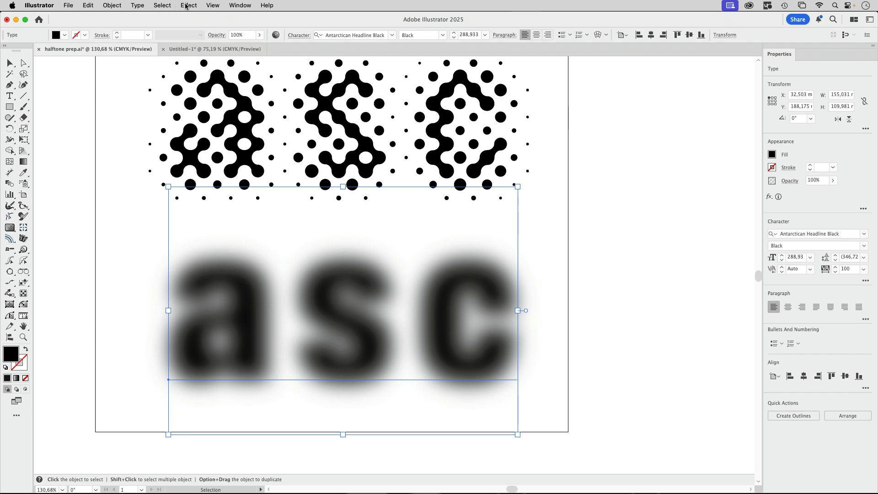
left_click(188, 6)
mouse_move(209, 237)
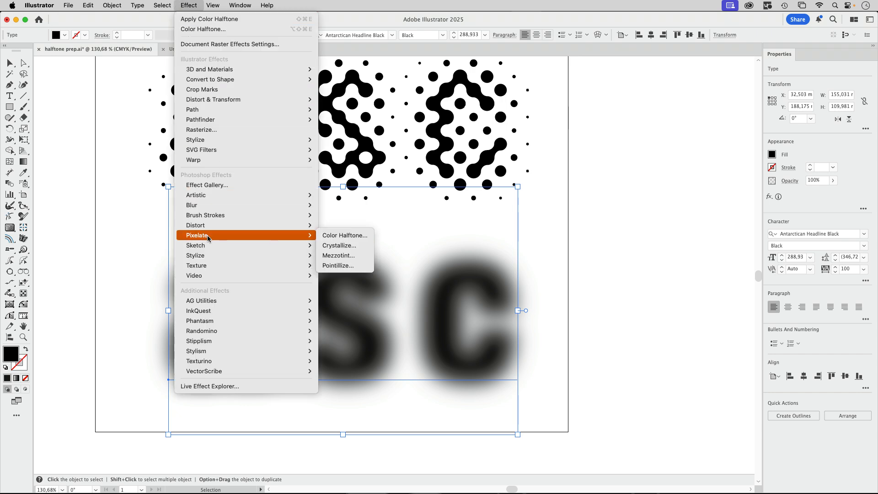
left_click(326, 235)
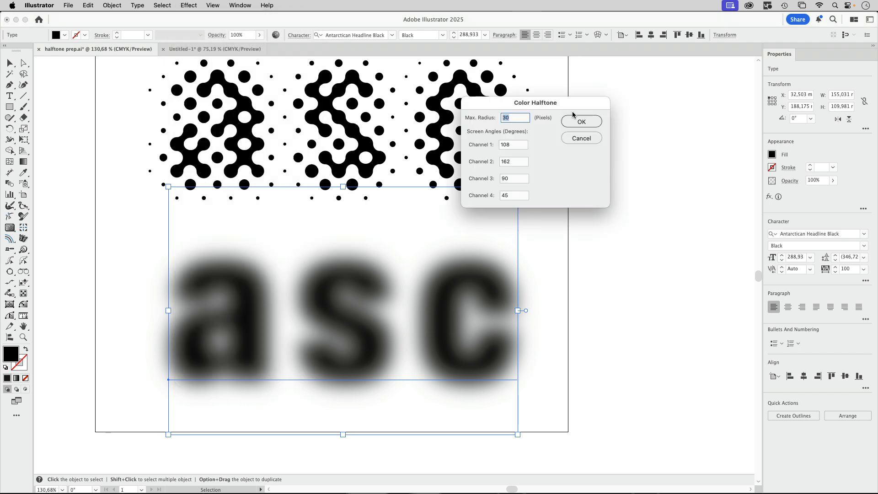
left_click(581, 122)
- Examine the dot edges of the Color Halftone text up close and compare them with the merged-dot lettering samples above
key("z")
left_click(502, 310)
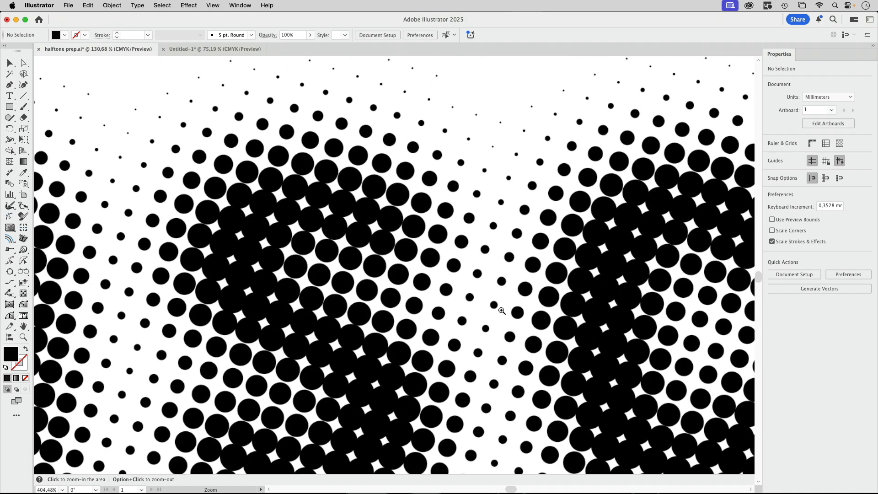
key("v")
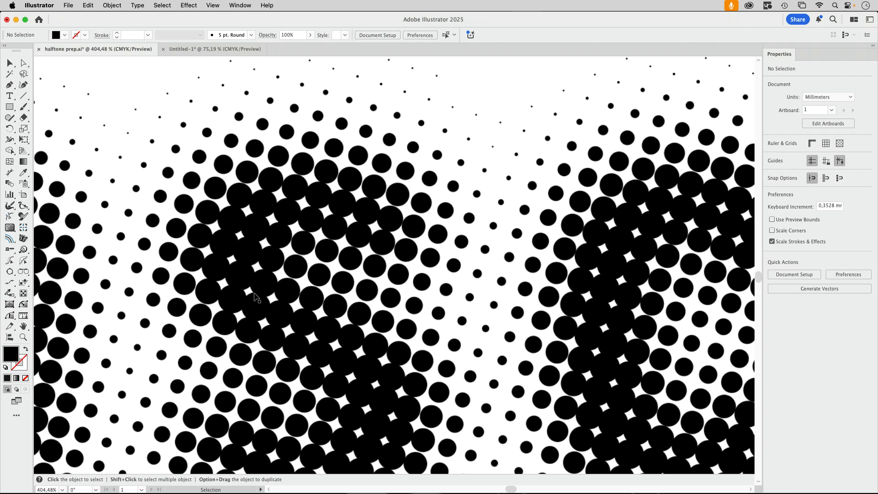
scroll(256, 297, "down", 10)
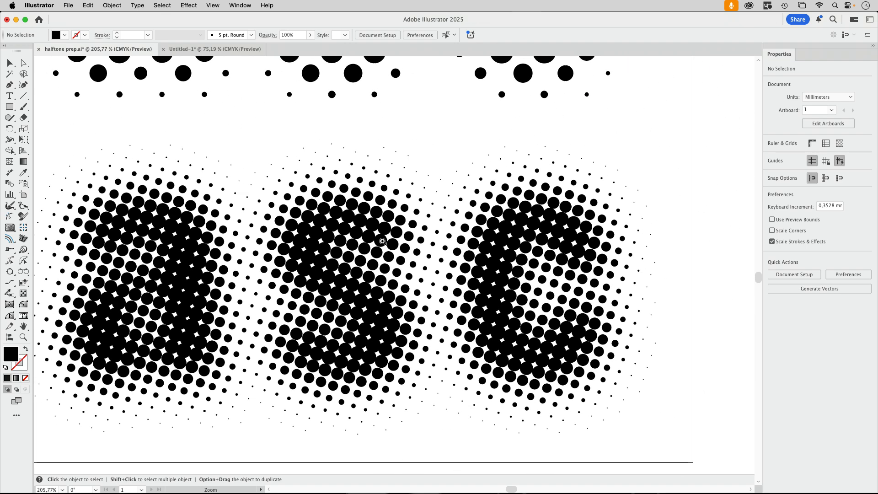
scroll(362, 231, "up", 10)
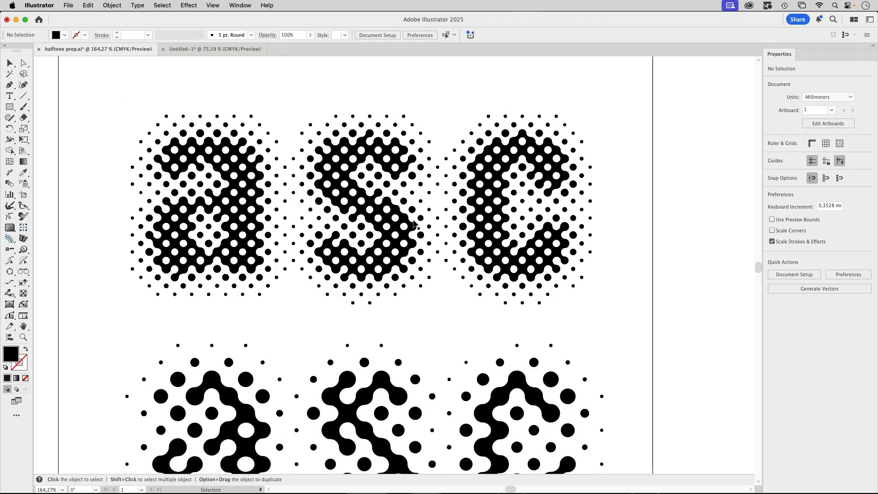
scroll(416, 225, "up", 10)
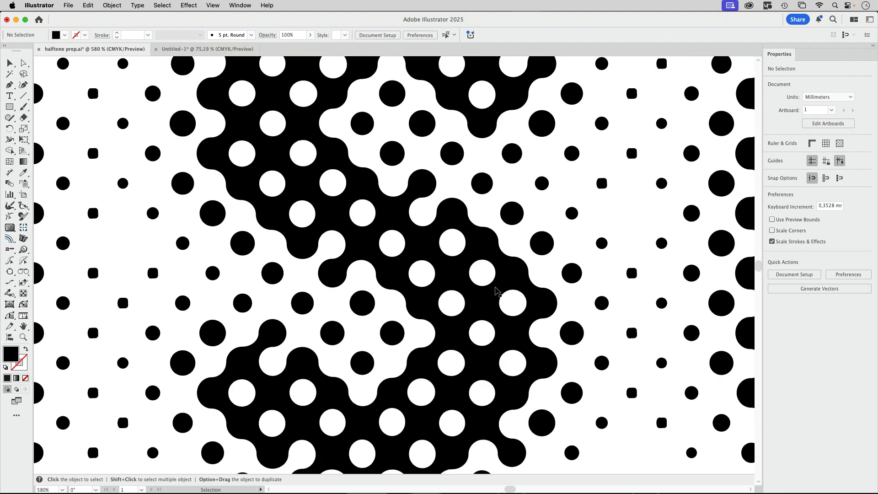
key("z")
left_click_drag(473, 251, 357, 225)
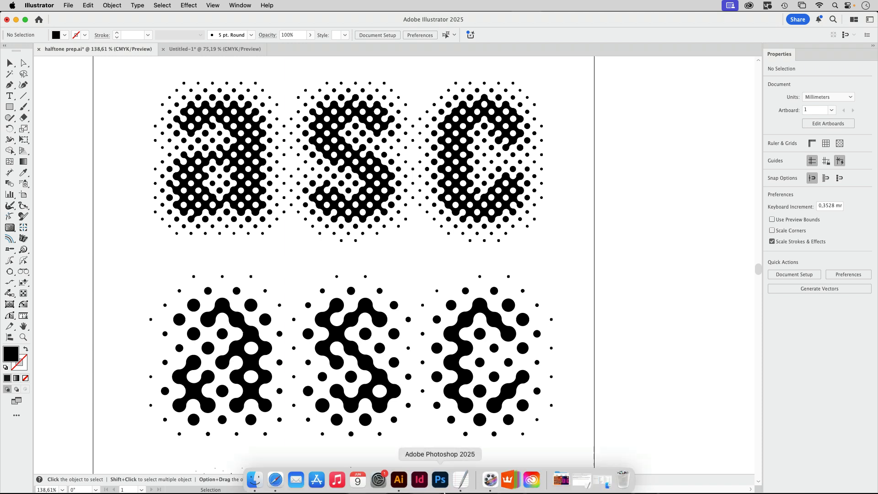
scroll(565, 358, "right", 1)
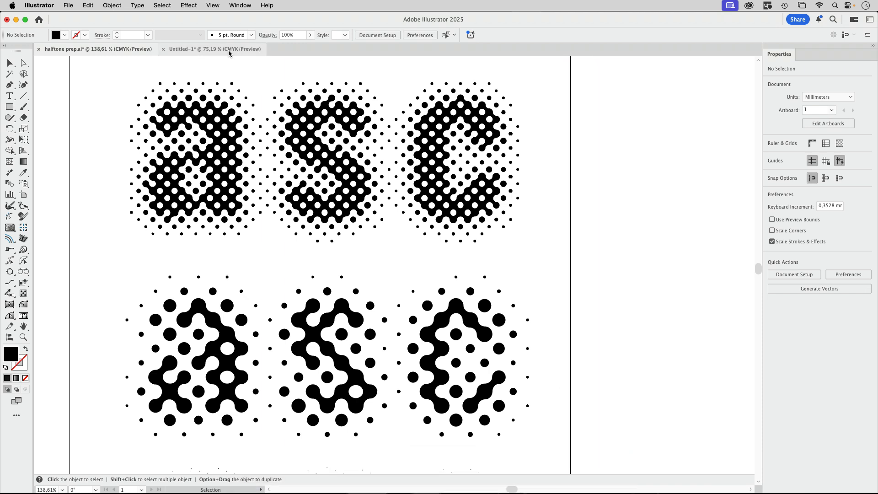
- Switch to the Untitled-1 document and check the character settings of the grey "asc" text
left_click(230, 54)
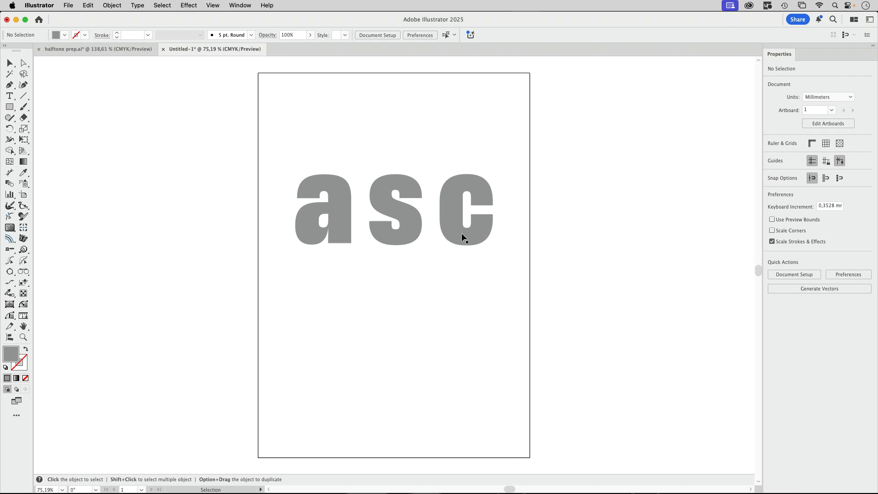
left_click(451, 227)
scroll(429, 214, "right", 2)
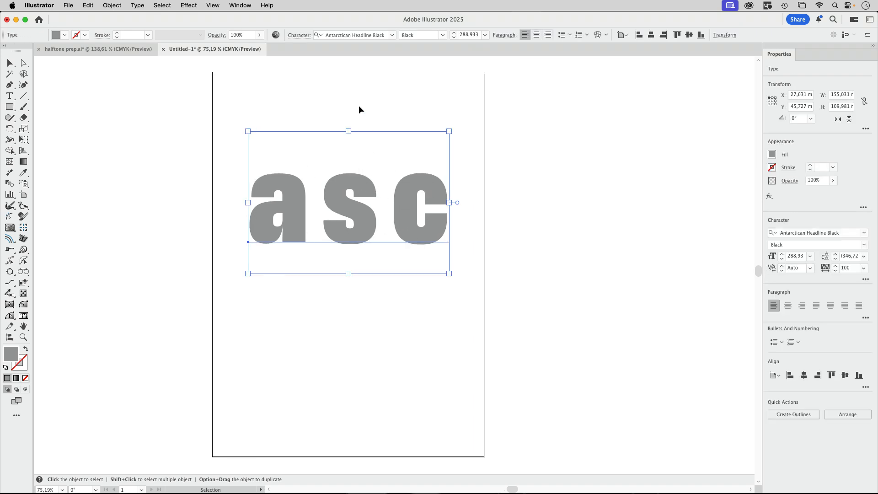
left_click(301, 36)
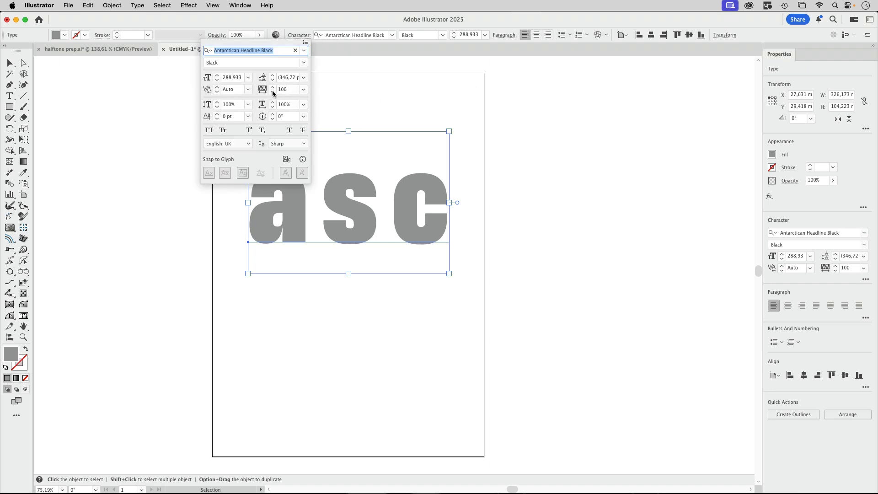
left_click(359, 114)
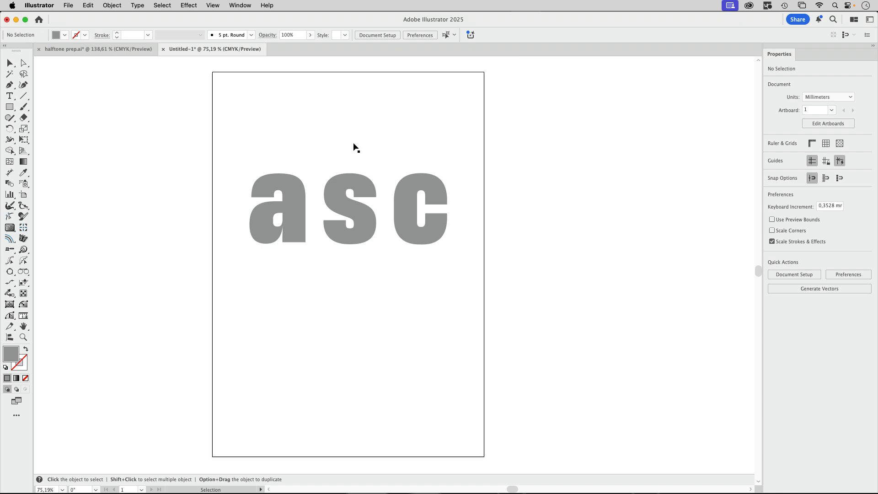
- Apply a Gaussian Blur with a radius of 27,668 pixels to the grey "asc" text
left_click(363, 219)
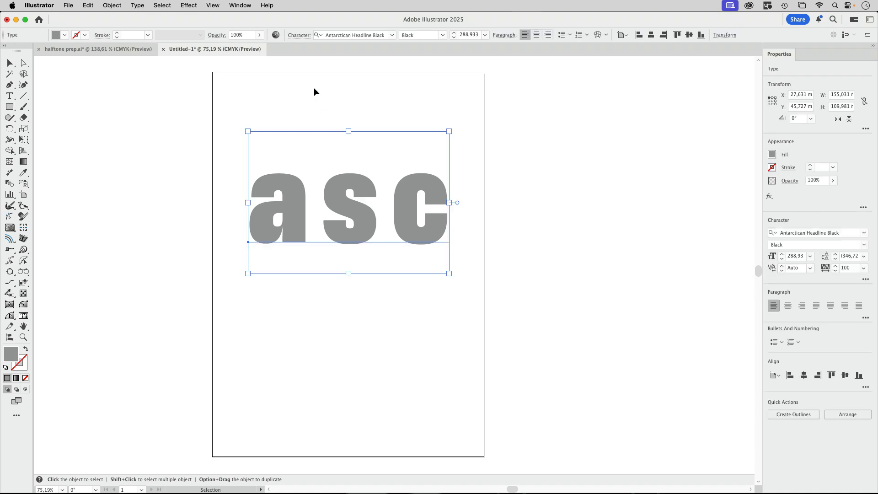
left_click(189, 5)
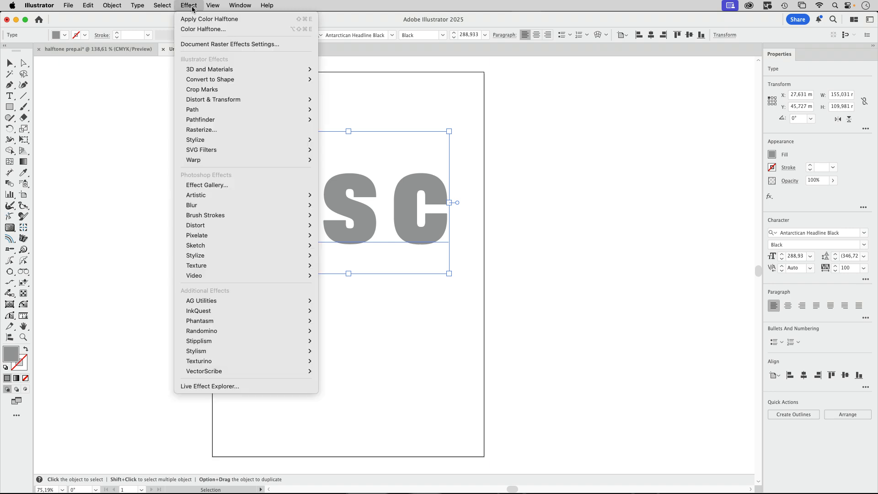
mouse_move(203, 199)
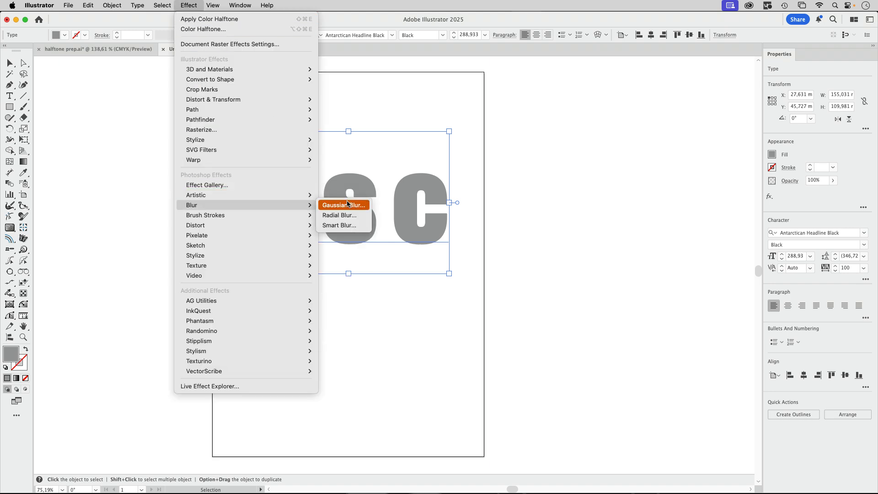
left_click(342, 205)
left_click_drag(468, 316, 535, 205)
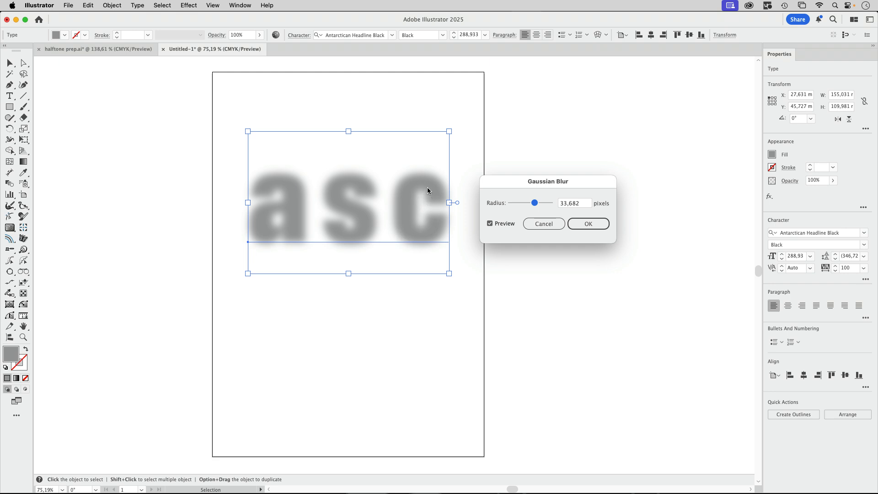
left_click_drag(535, 203, 533, 203)
left_click(589, 224)
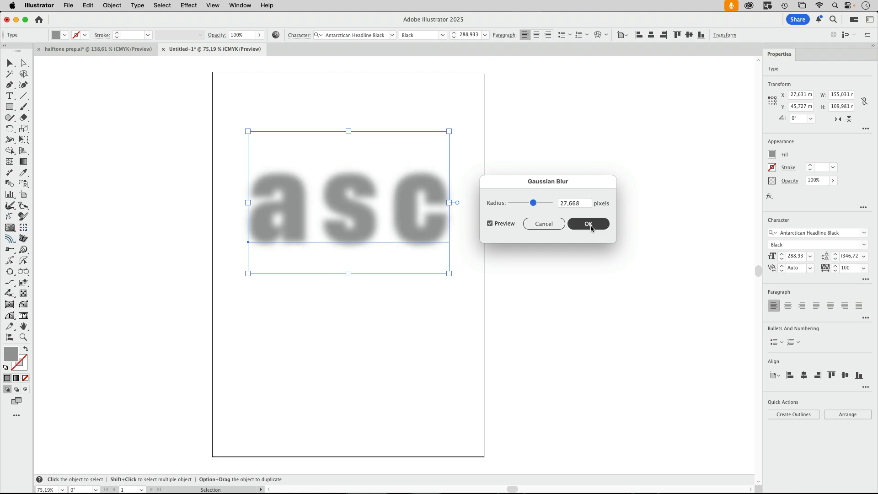
- Inspect the blurred "asc" text up close and copy it to the clipboard
left_click(505, 232)
key("z")
left_click_drag(338, 196, 445, 206)
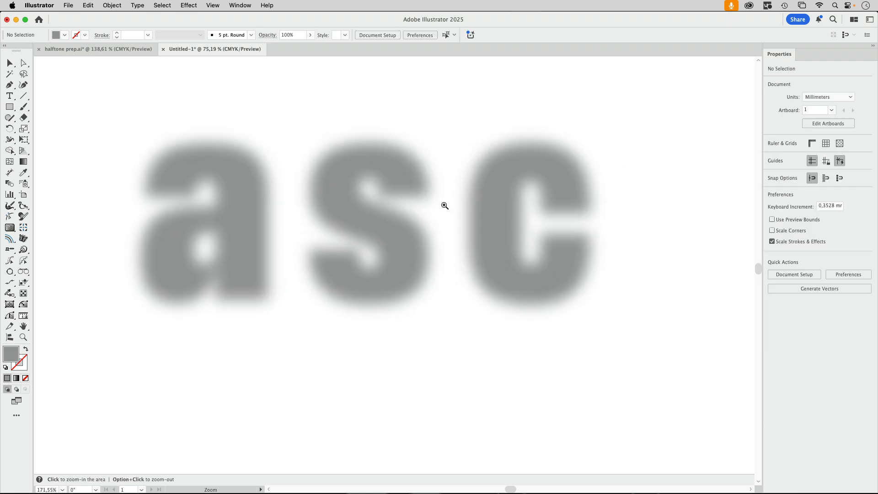
key("v")
left_click(568, 162)
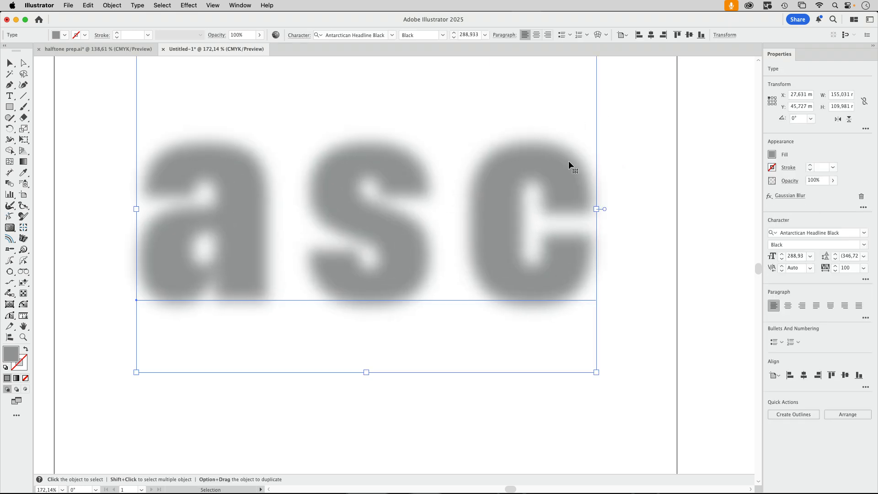
key("a")
key("v")
- Switch to Photoshop and create a new 512 x 384 px CMYK document at 72 ppi
left_click(440, 480)
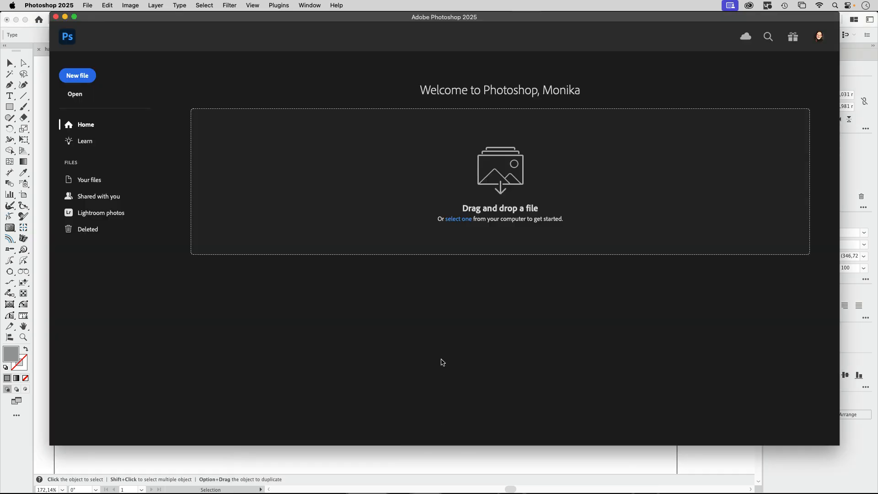
key("super+n")
key("Return")
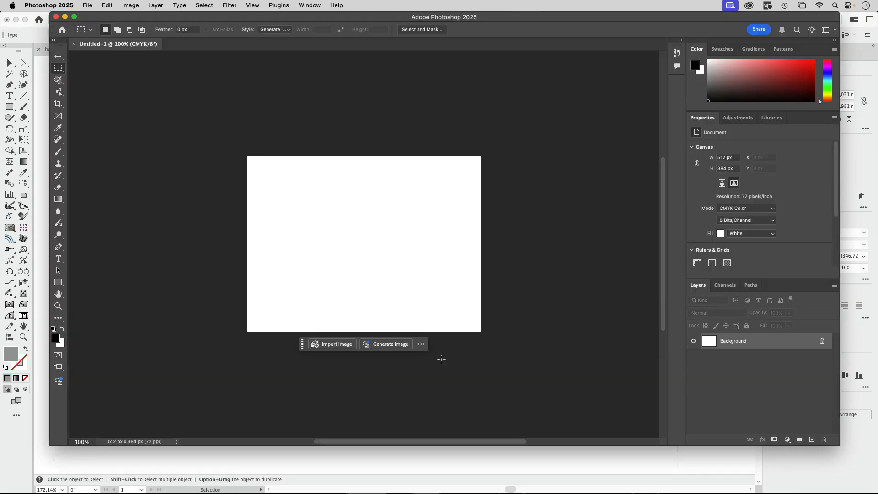
- Paste the copied "asc" text into the document as pixels and commit its placement
key("super+v")
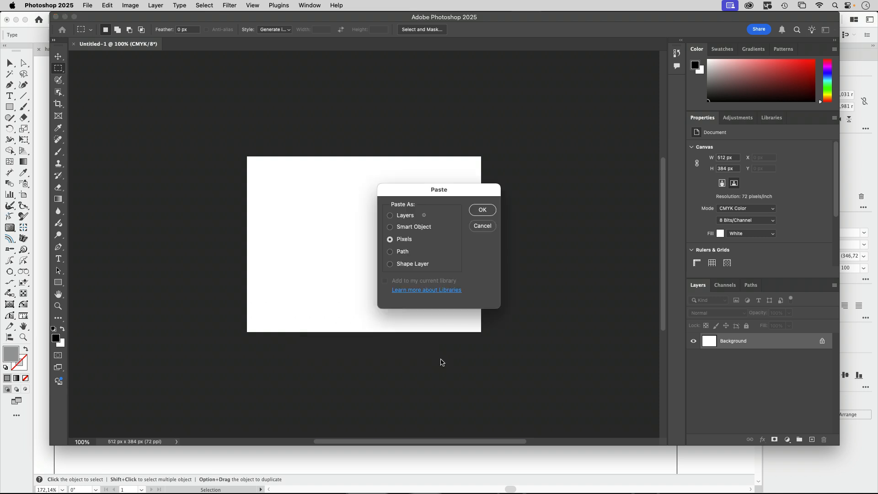
left_click(484, 210)
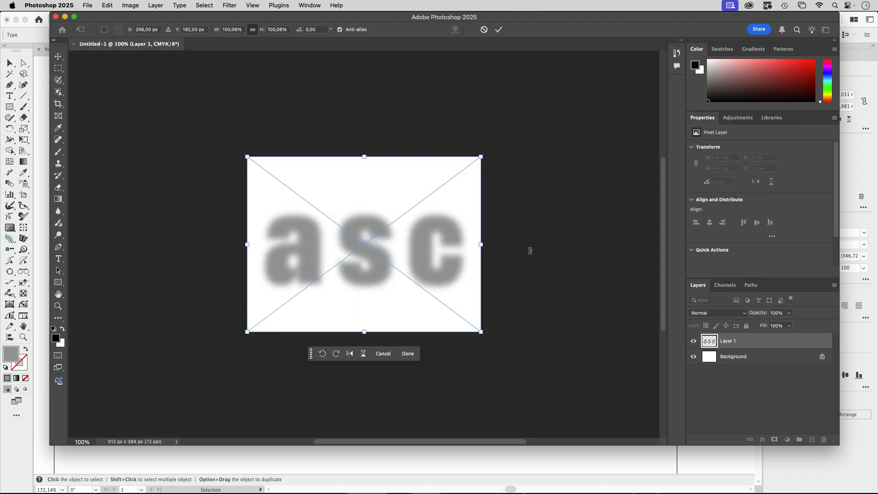
key("Return")
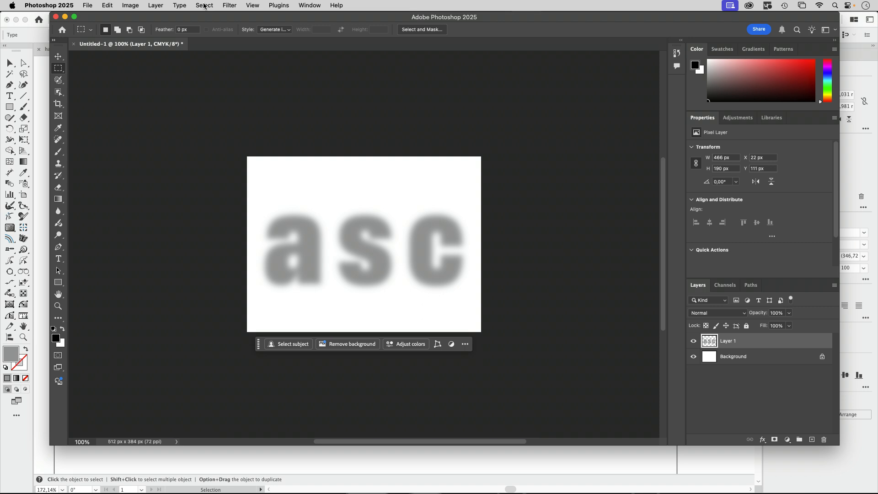
- Resample the image to a resolution of 300 pixels/inch and check the blurred letters up close
key("super+alt+i")
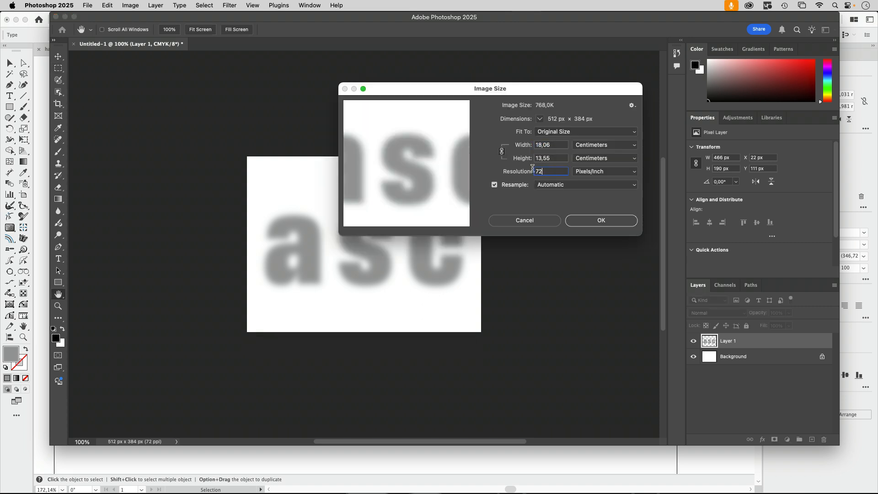
type("300")
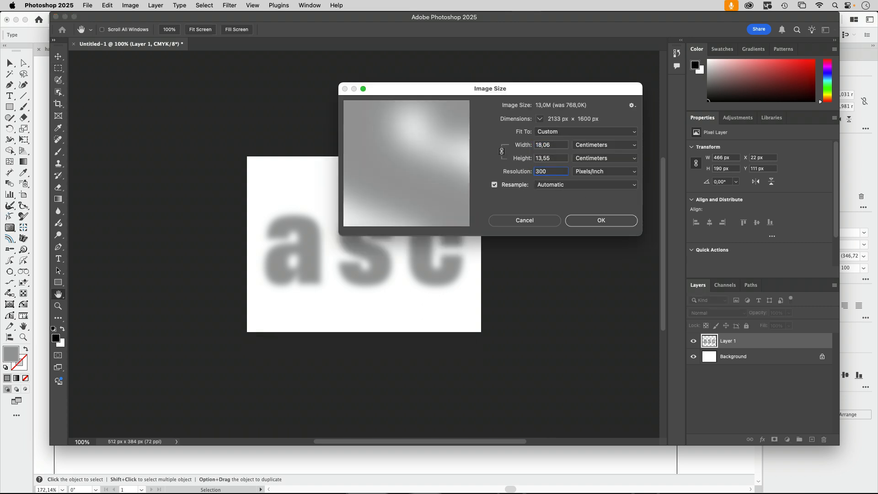
left_click(602, 220)
scroll(505, 197, "down", 5)
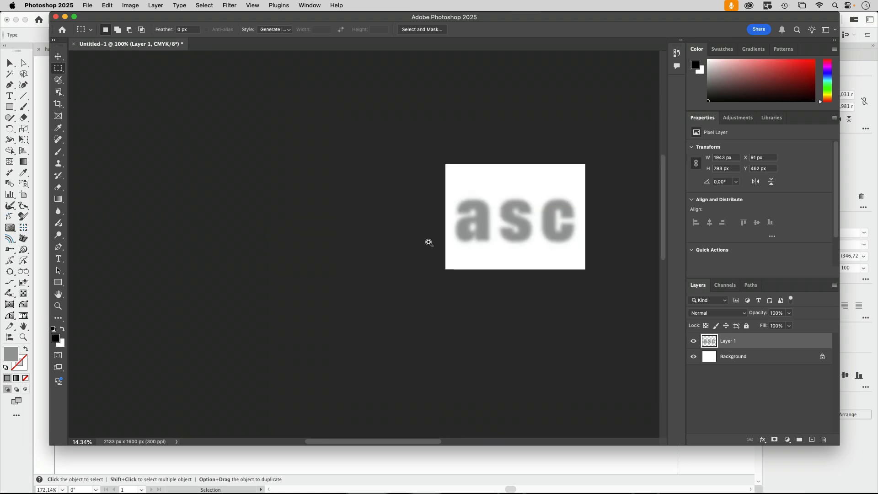
scroll(555, 219, "up", 3)
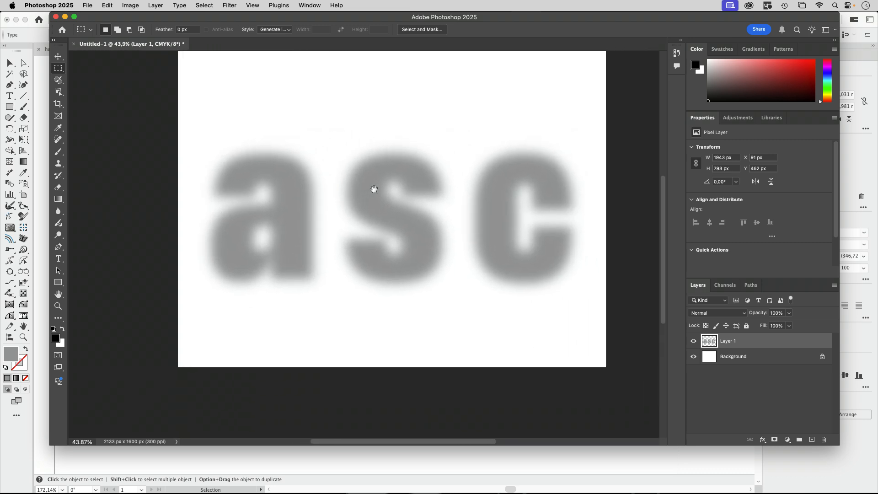
scroll(308, 202, "up", 5)
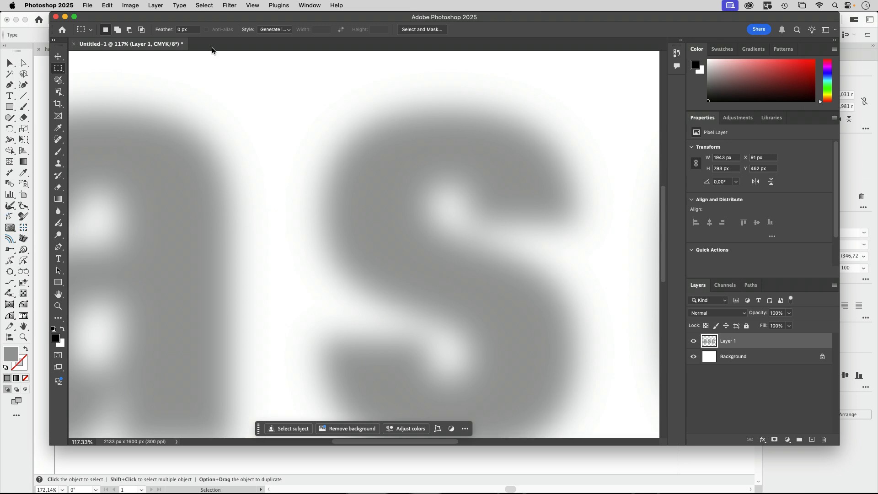
- Convert the image to Grayscale mode, flattening the layers and discarding the color information
left_click(131, 6)
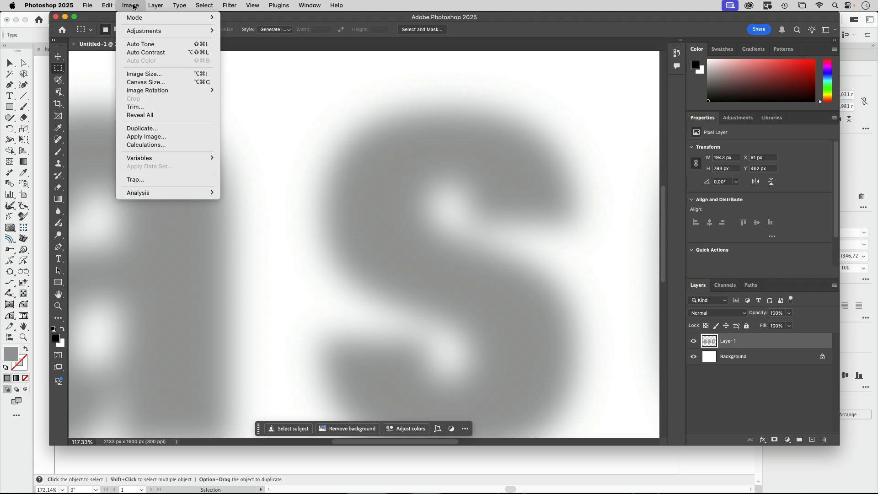
mouse_move(135, 18)
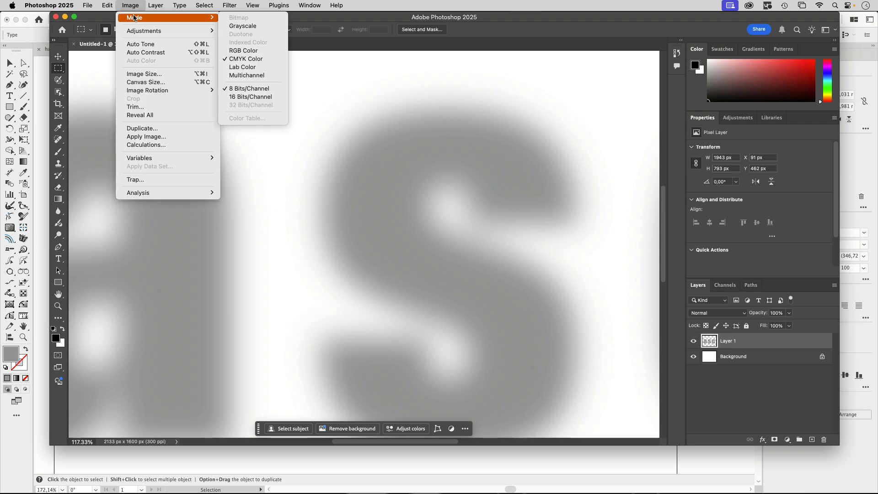
left_click(245, 27)
left_click(471, 182)
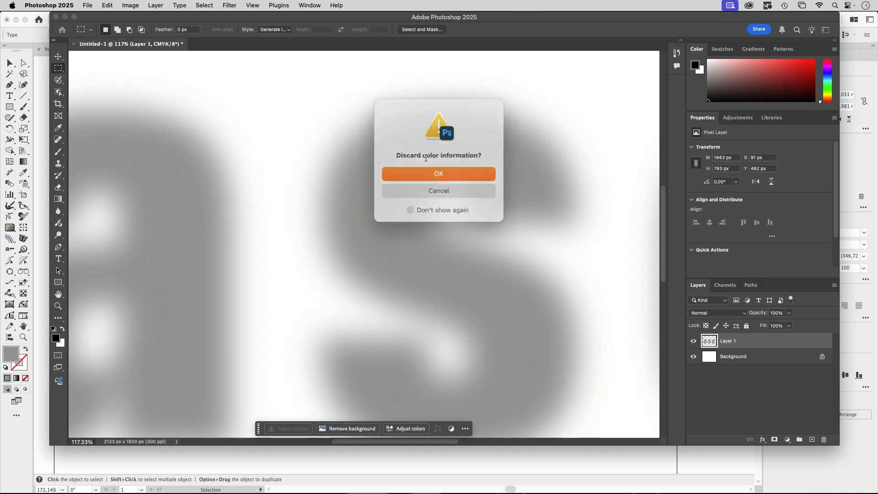
left_click(426, 174)
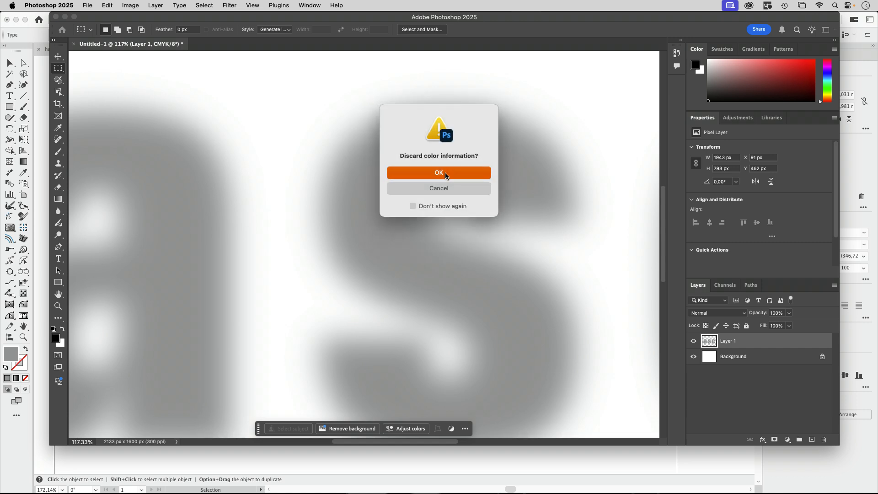
- Convert the grayscale image to Bitmap mode with 300 pixels/inch output and the Halftone Screen method
left_click(133, 8)
left_click(432, 107)
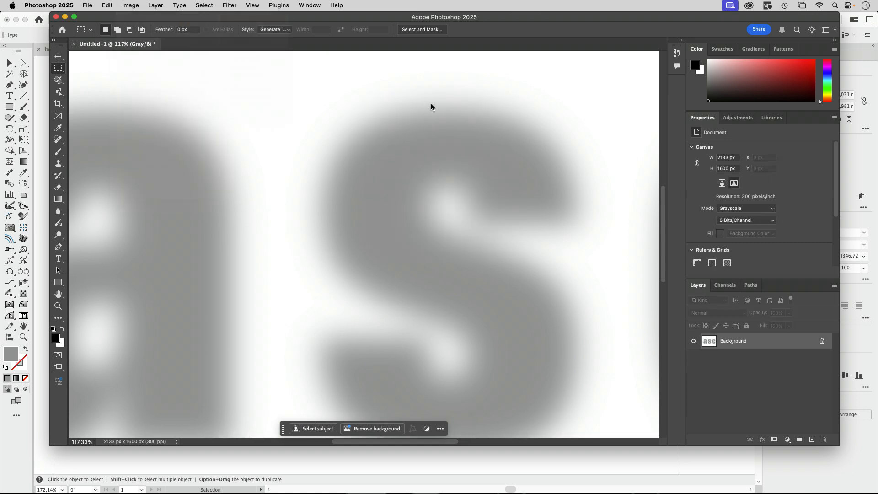
left_click_drag(500, 150, 425, 140)
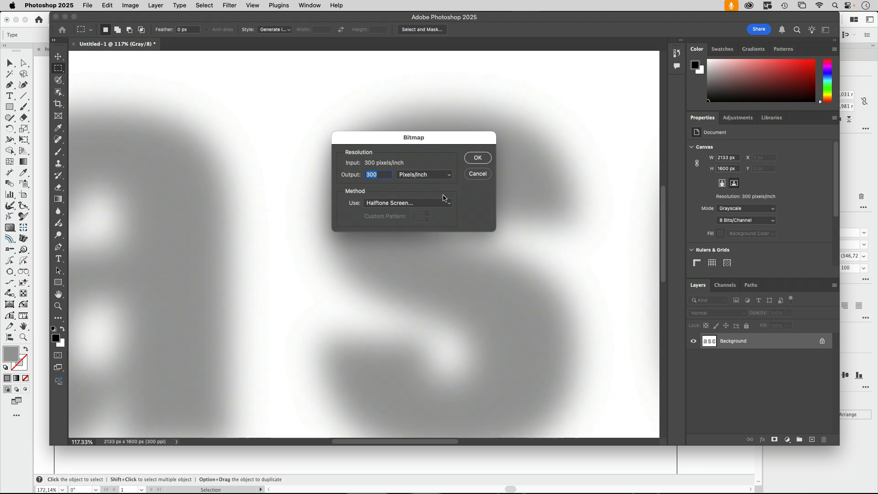
left_click(421, 206)
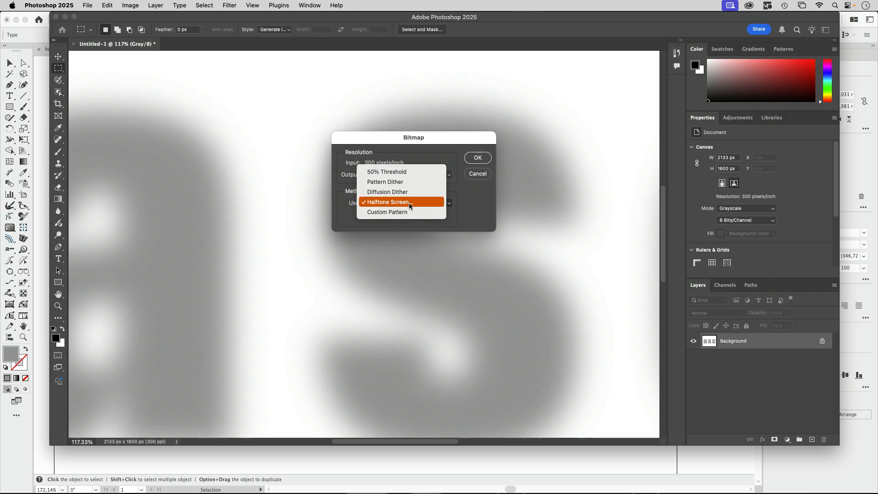
left_click(409, 202)
left_click(478, 158)
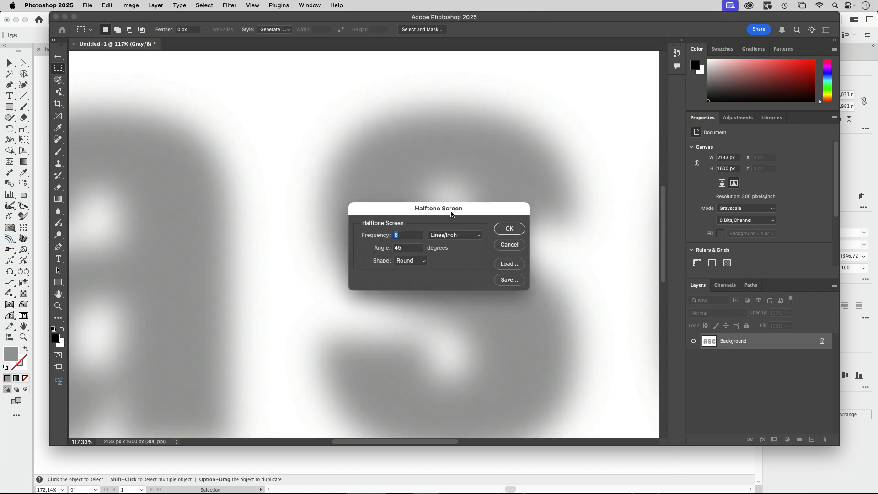
- Apply a round halftone screen at 6 lines/inch and 45 degrees, and examine the dots' edges up close
left_click_drag(447, 213, 419, 184)
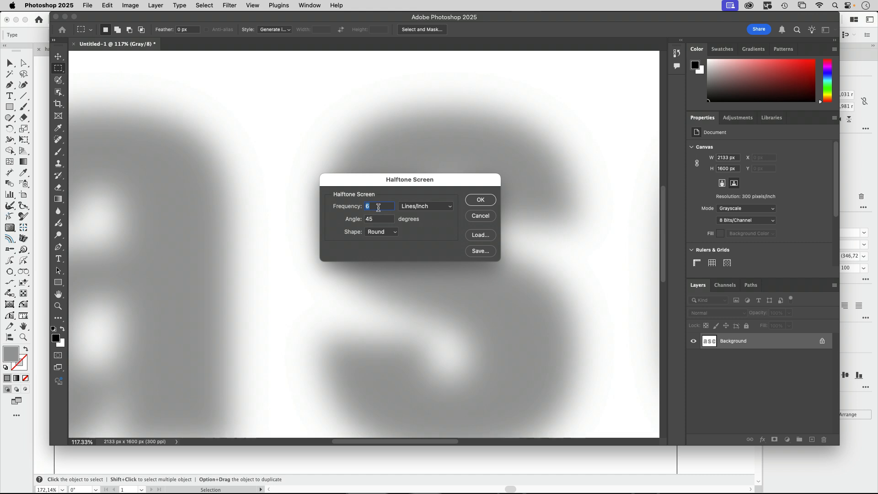
left_click(389, 234)
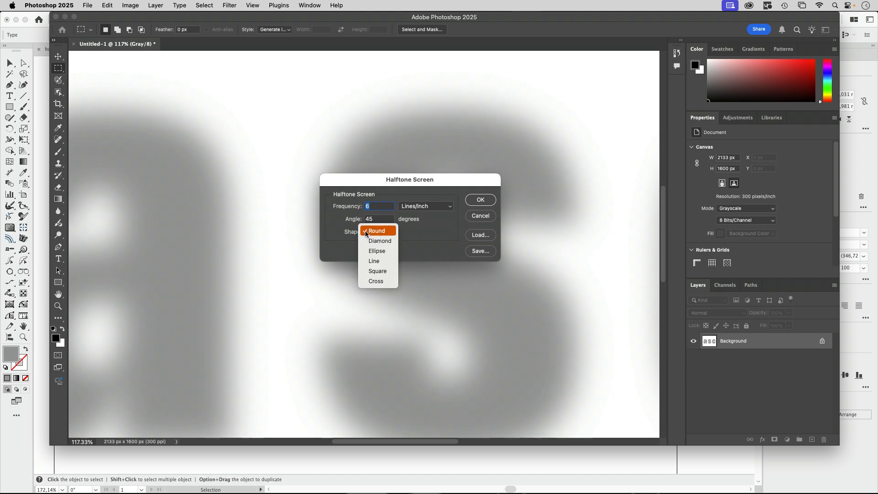
left_click(443, 234)
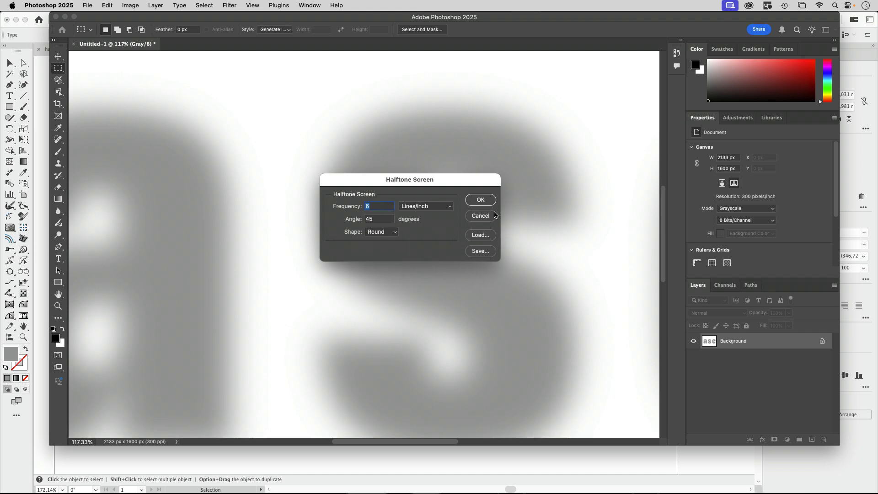
left_click(484, 201)
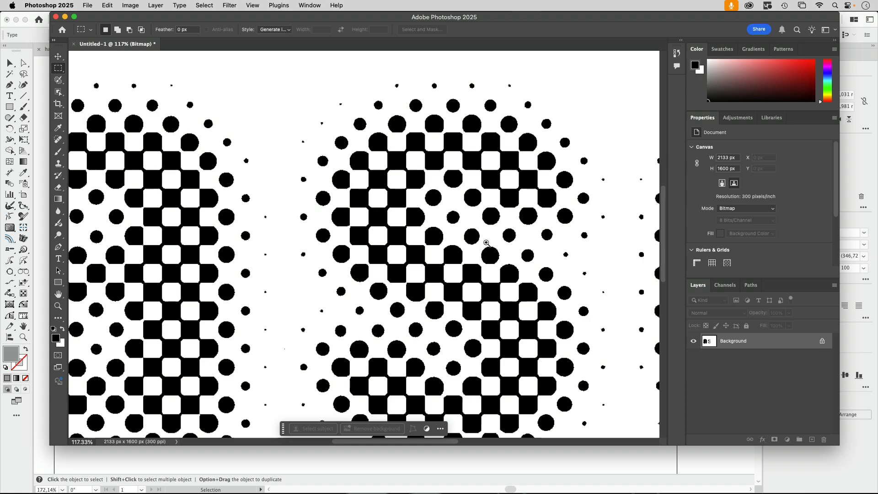
scroll(503, 243, "down", 3)
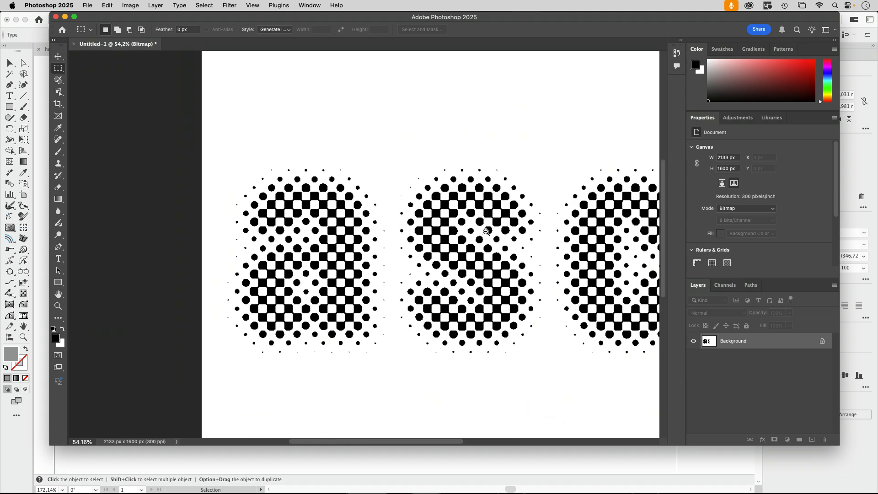
scroll(506, 241, "up", 10)
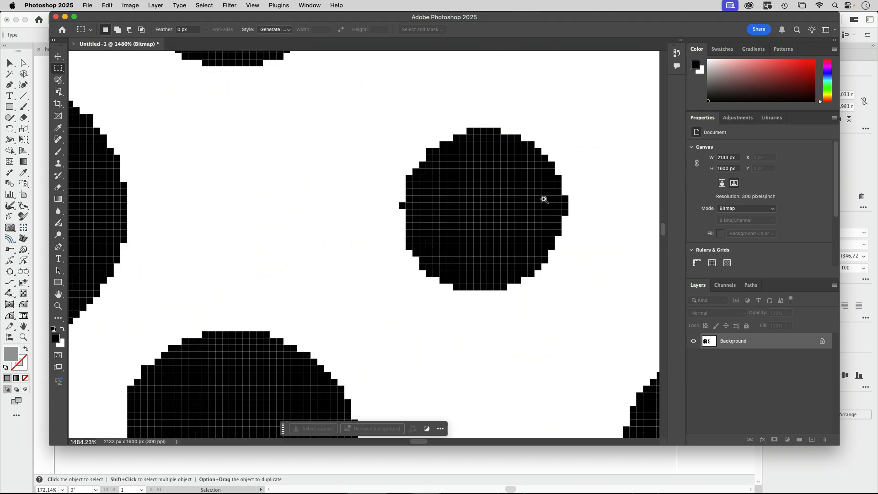
scroll(545, 199, "down", 9)
scroll(536, 219, "up", 2)
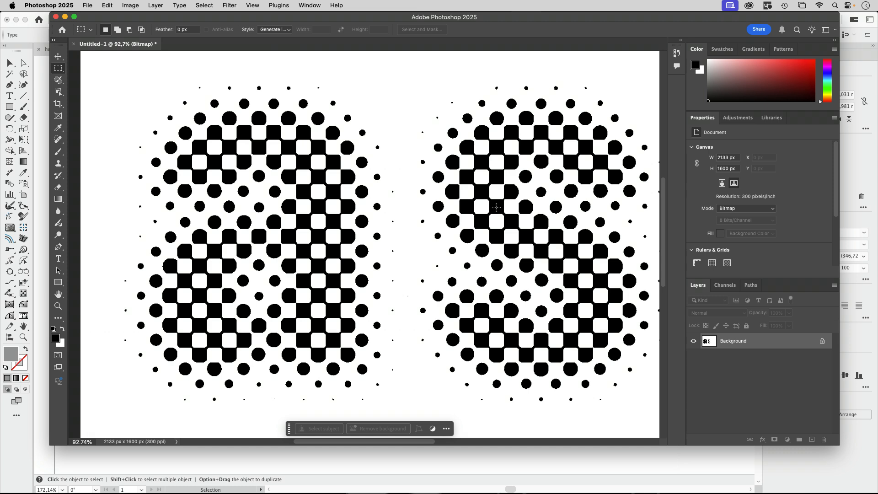
- Switch back to Illustrator and select the blurred "asc" text on the artboard
left_click_drag(335, 18, 322, 16)
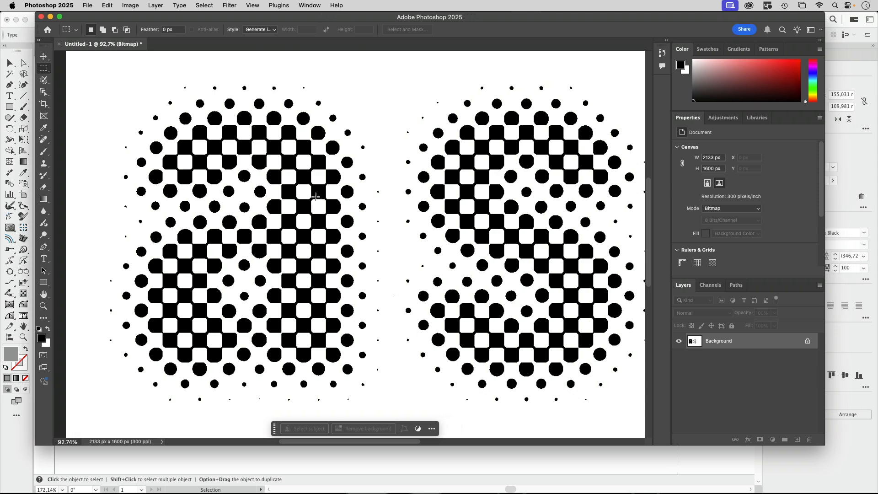
left_click(248, 456)
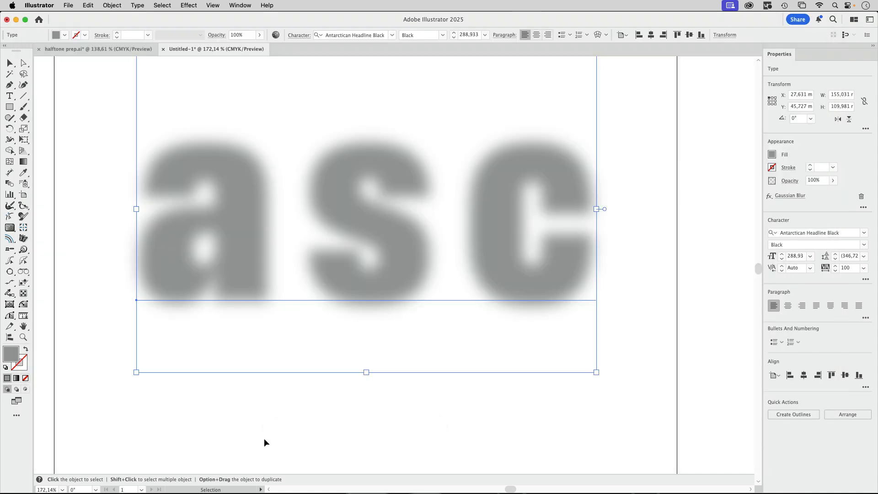
left_click(272, 416)
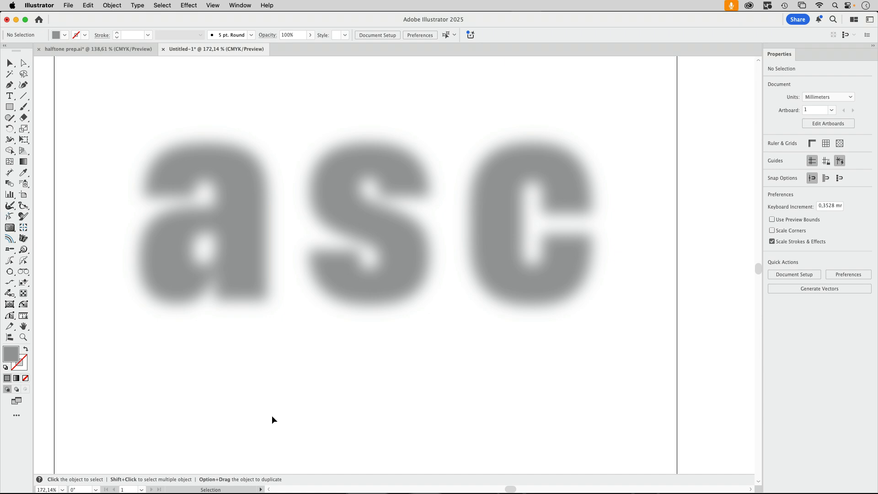
left_click(378, 293)
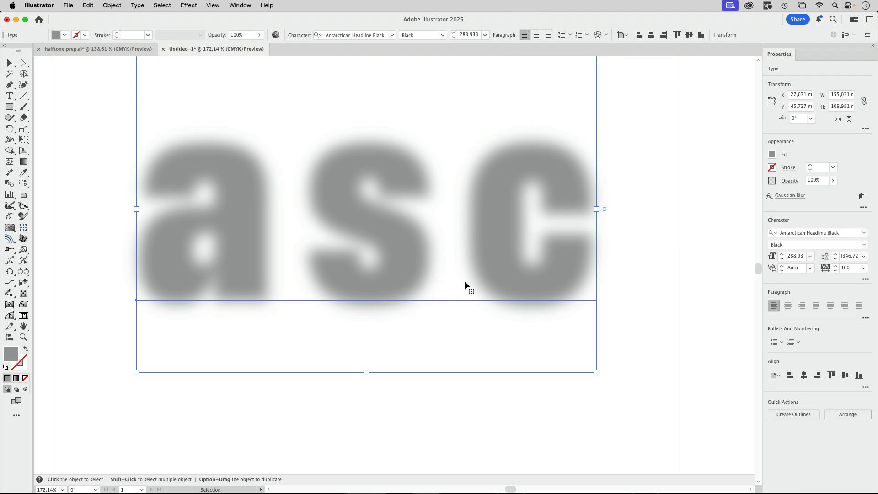
scroll(465, 281, "right", 3)
scroll(465, 280, "down", 2)
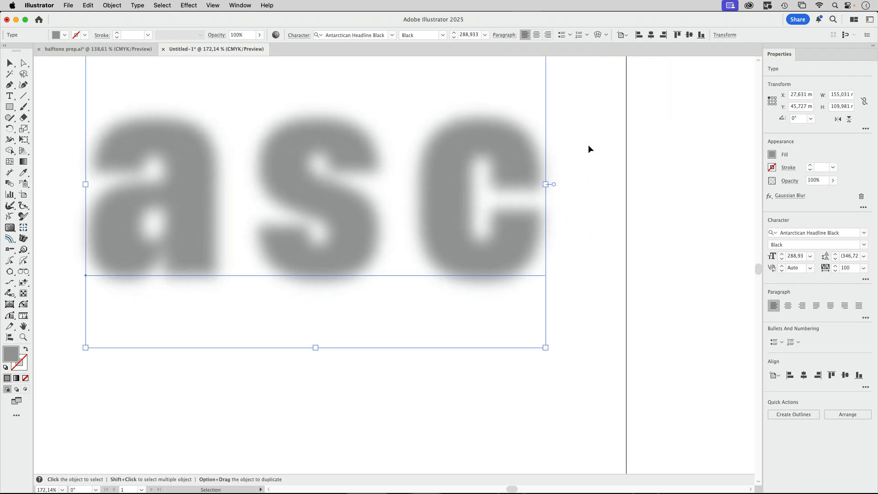
- Add a monochrome Phantasm Halftone effect with a regular grid pattern at 6 DPI to the "asc" text
left_click(189, 5)
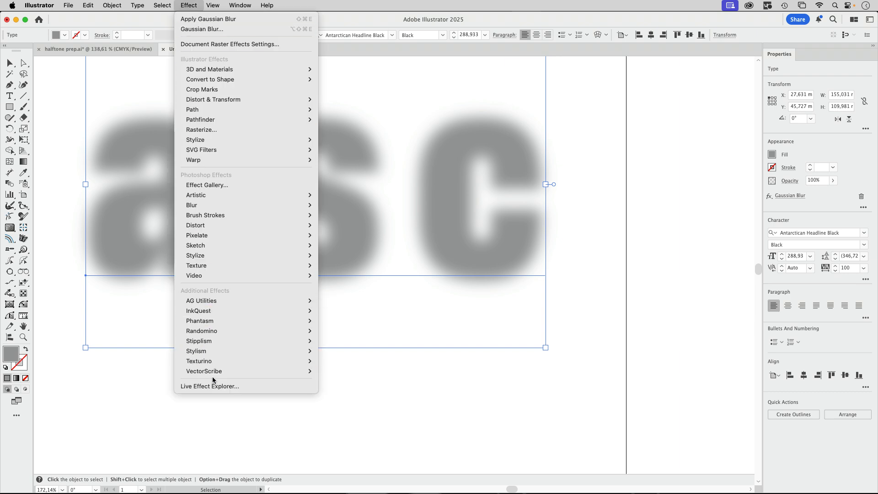
mouse_move(245, 322)
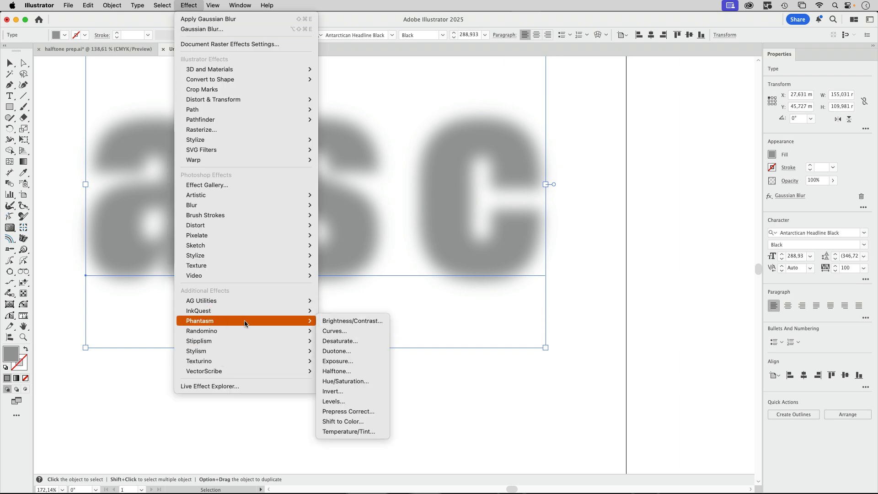
left_click(337, 372)
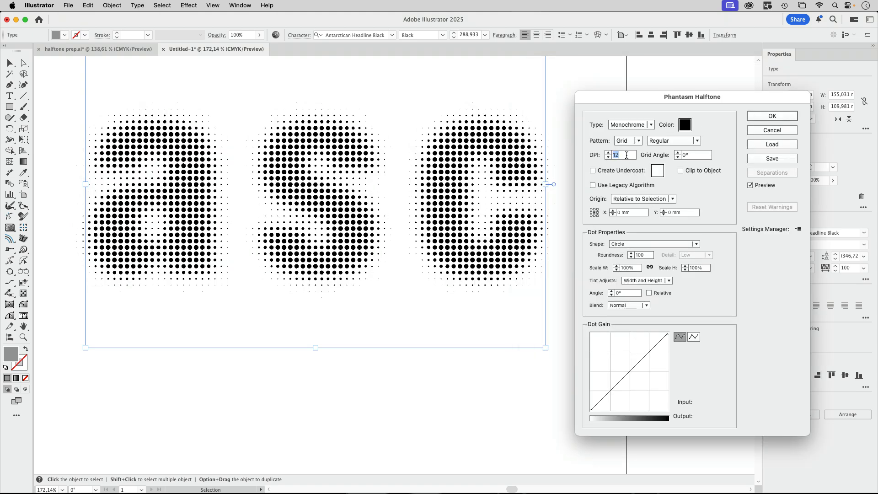
type("6")
left_click(630, 141)
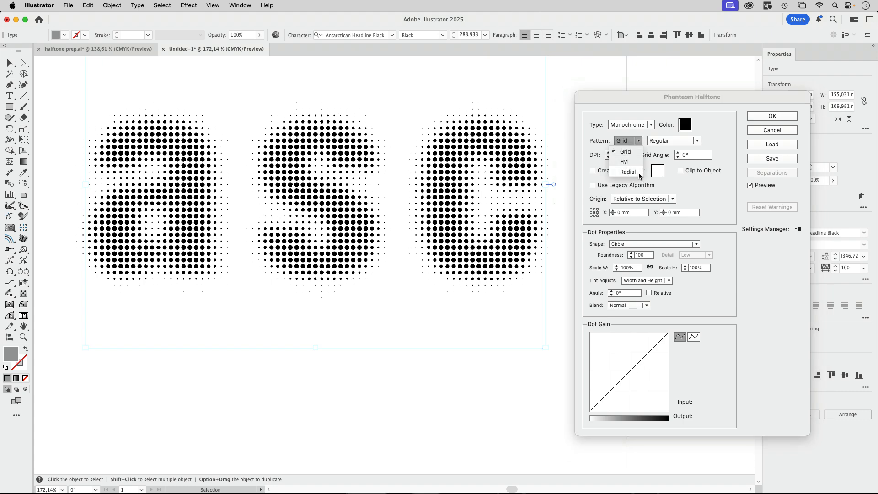
left_click(697, 194)
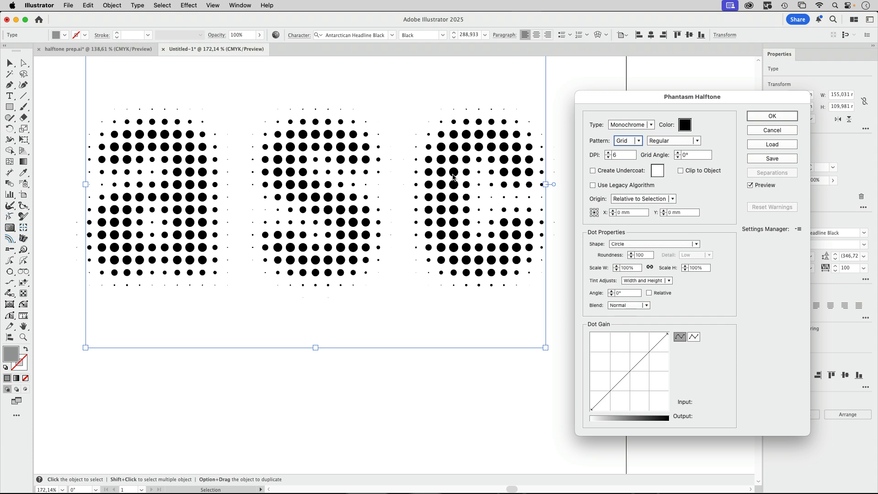
- Set the halftone dot shape to Square and the grid angle to 45°
left_click(696, 244)
left_click(631, 267)
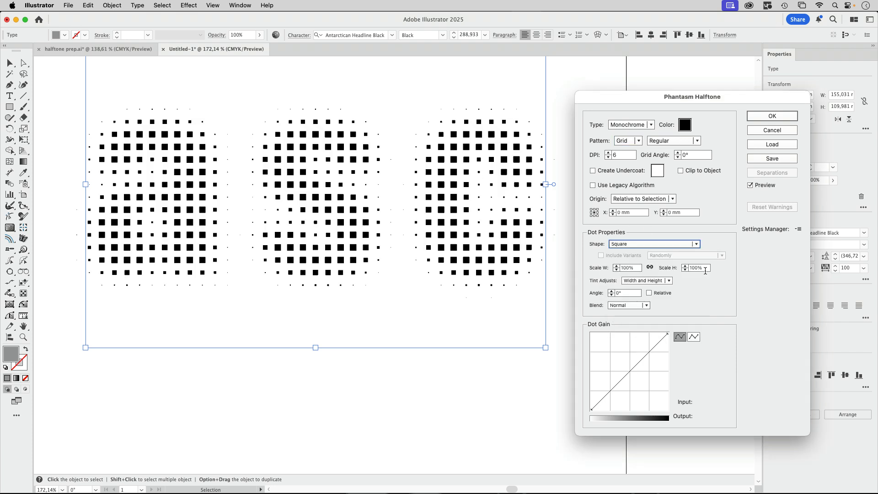
left_click(687, 154)
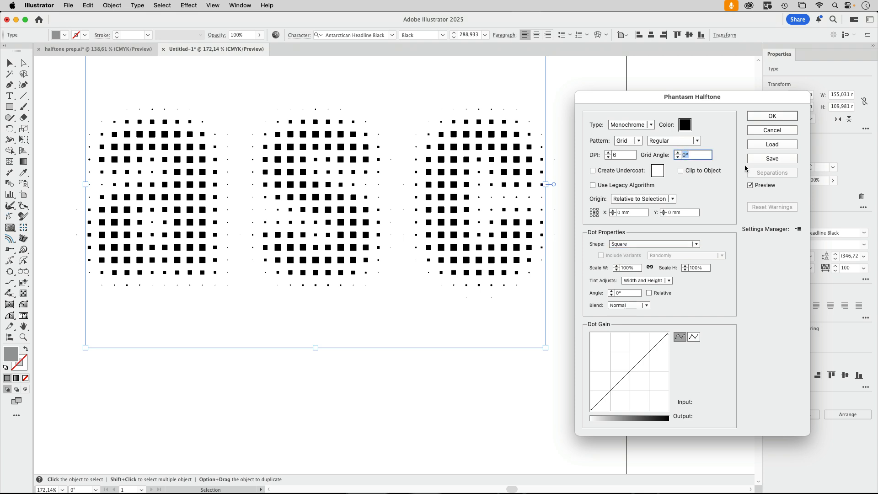
type("45")
left_click(620, 155)
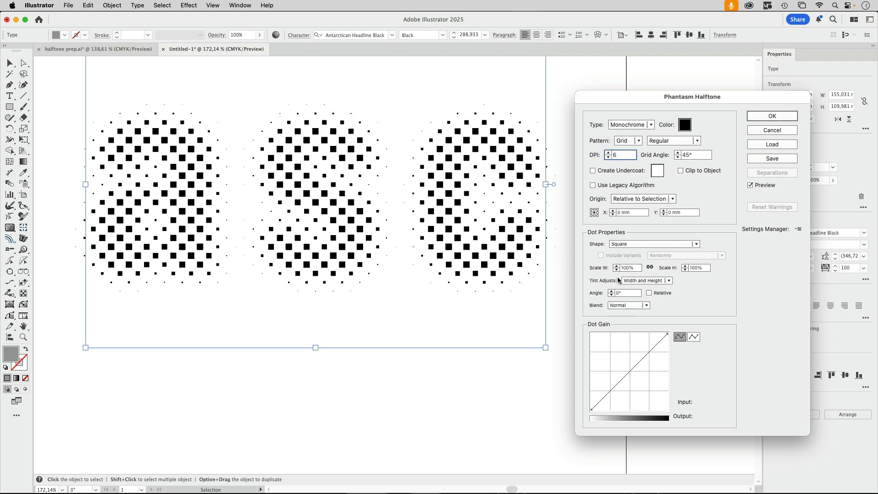
- Shape the dot gain curve through 22% input/48% output and 73% input/77% output, and apply the halftone effect
left_click_drag(613, 387, 611, 379)
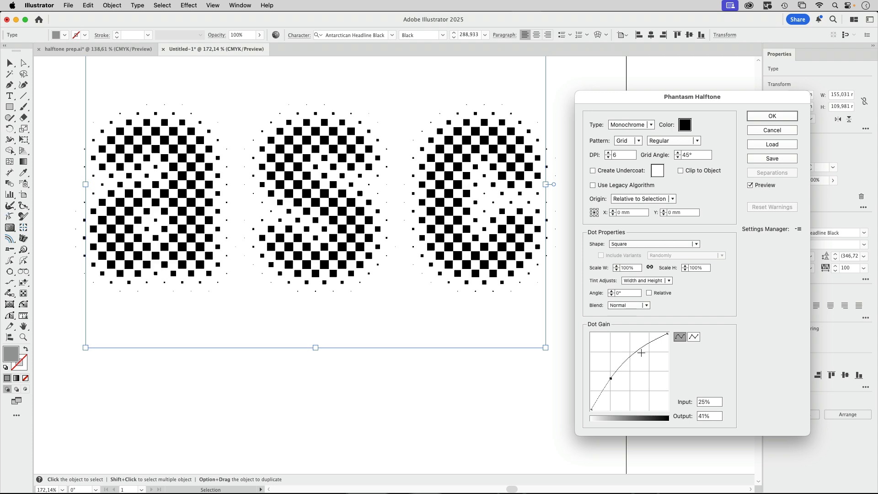
left_click_drag(642, 352, 647, 350)
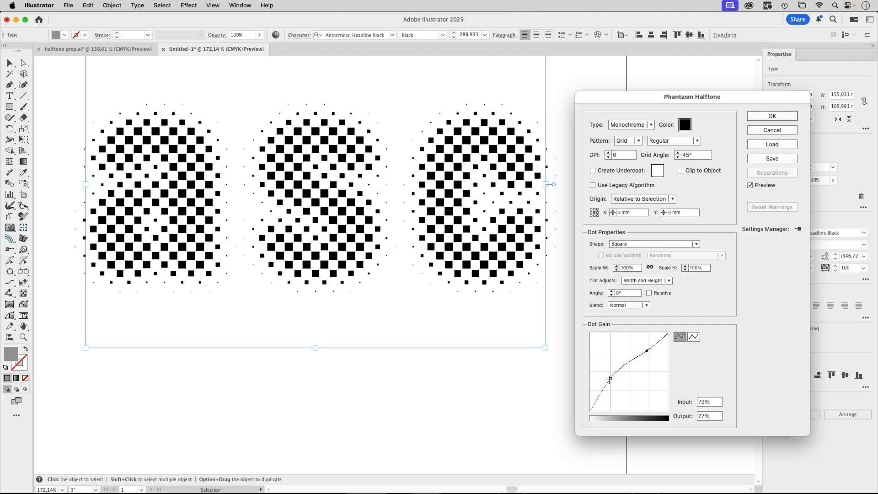
mouse_move(610, 380)
left_mouse_down()
mouse_move(603, 386)
mouse_move(614, 381)
mouse_move(608, 374)
left_mouse_up()
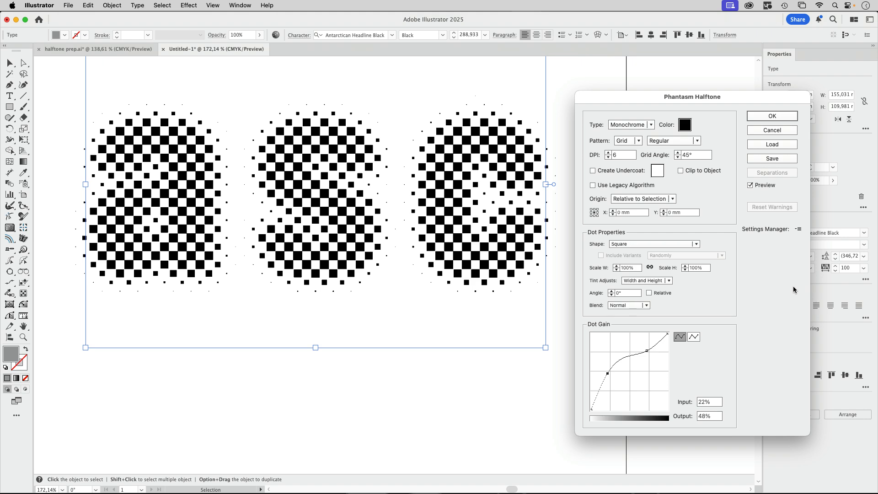
left_click(768, 117)
- Show the text's Appearance attributes and place them beside the lettering
left_click(240, 5)
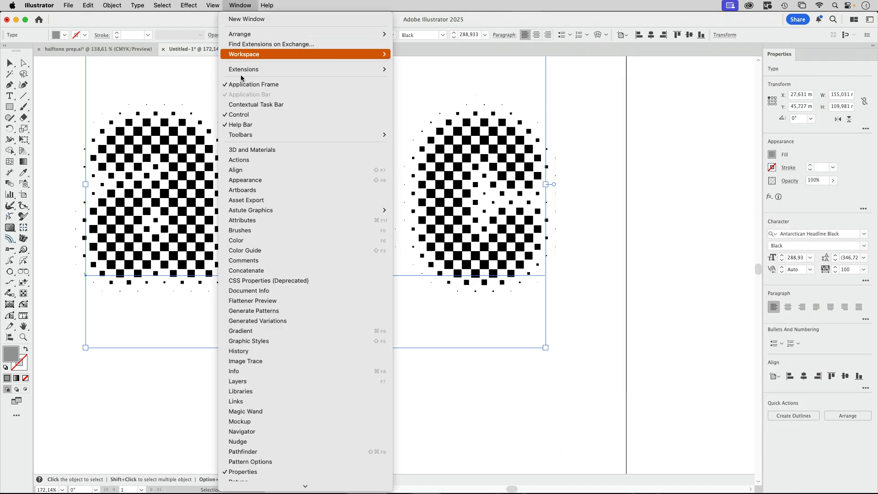
left_click(242, 180)
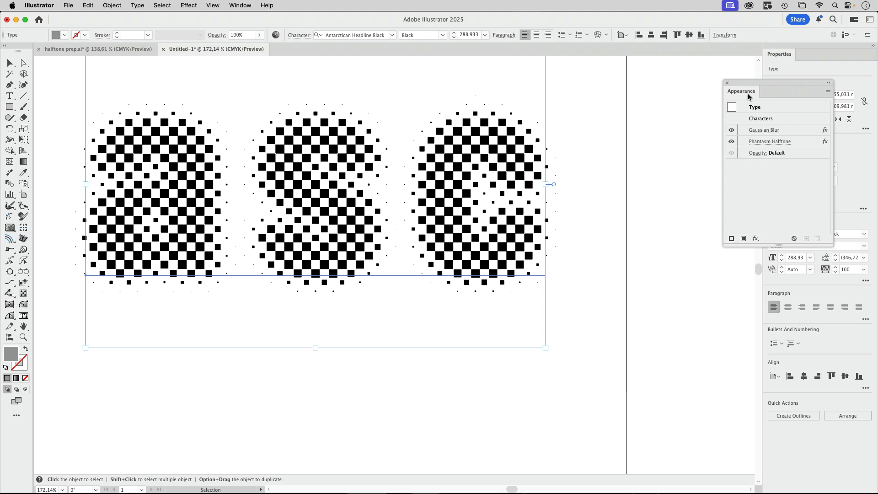
left_click_drag(748, 83, 623, 110)
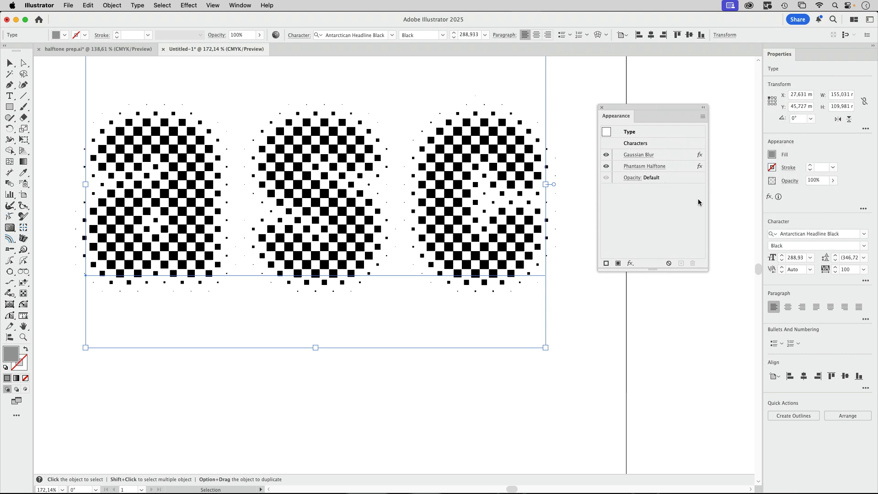
- Add an Offset Path effect to the "asc" text, place it below Phantasm Halftone in the effect order, and set its offset to 1 mm
left_click(189, 5)
mouse_move(256, 110)
left_click(339, 110)
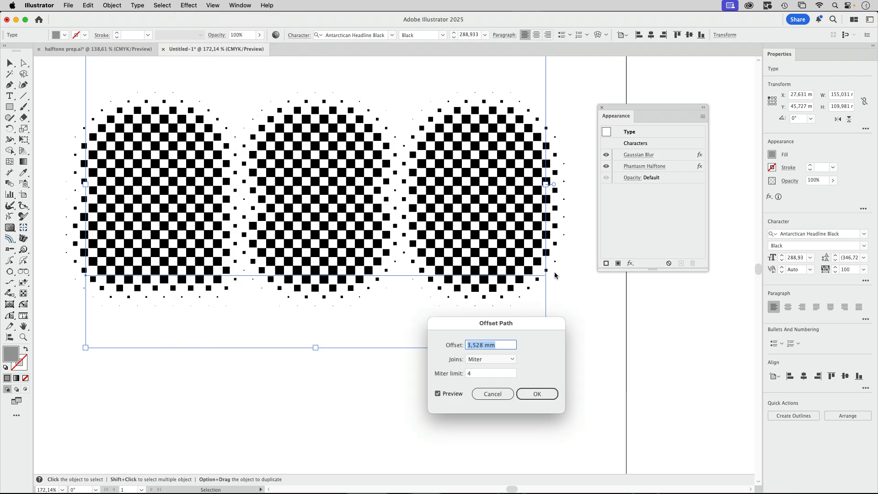
key("Return")
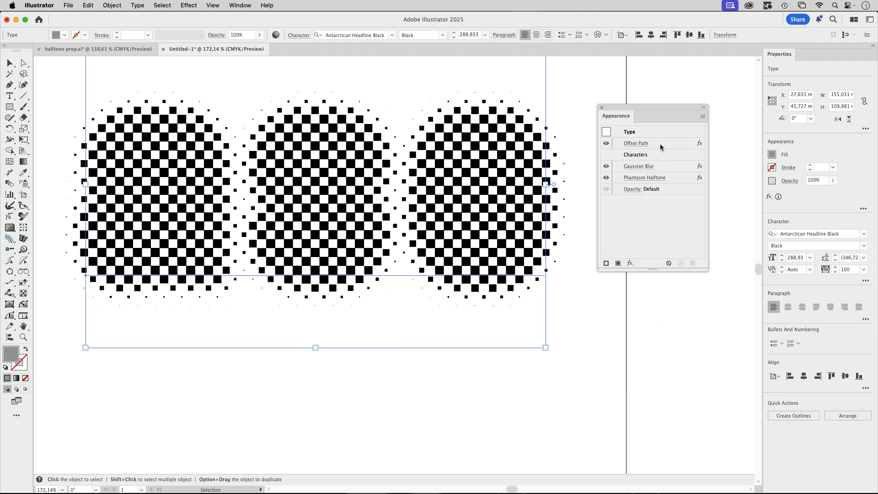
left_click_drag(660, 146, 676, 202)
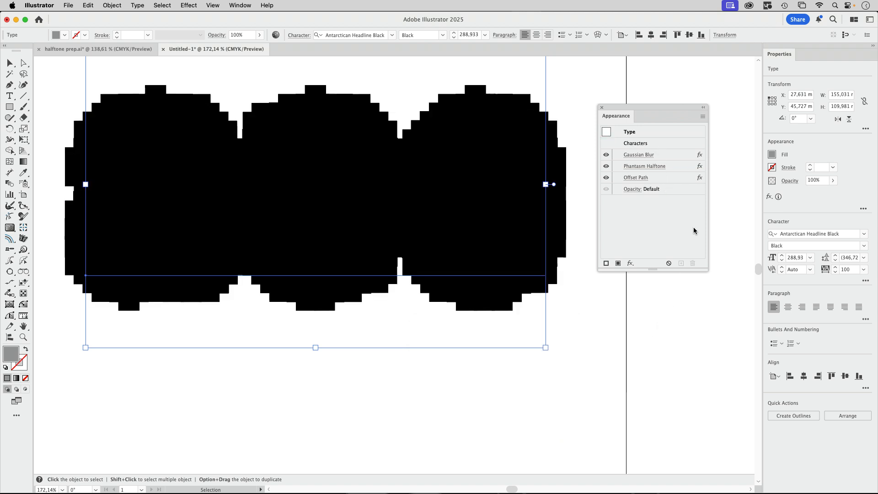
left_click(643, 178)
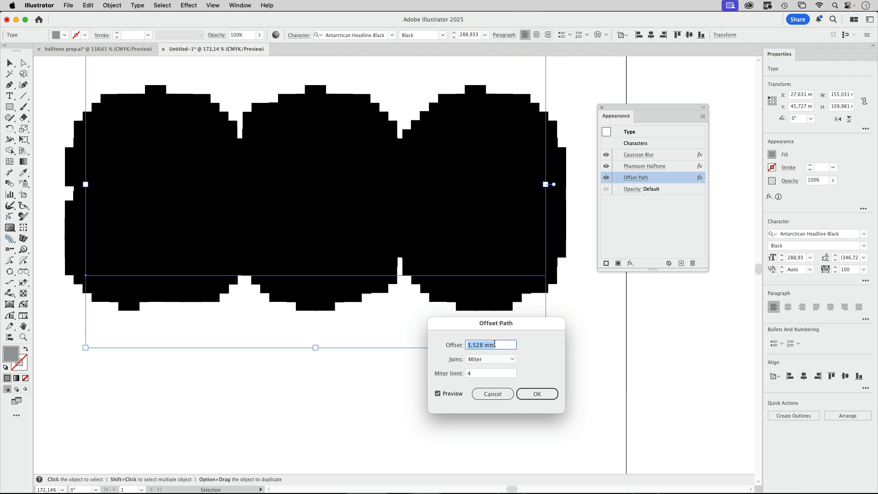
type("1")
key("Tab")
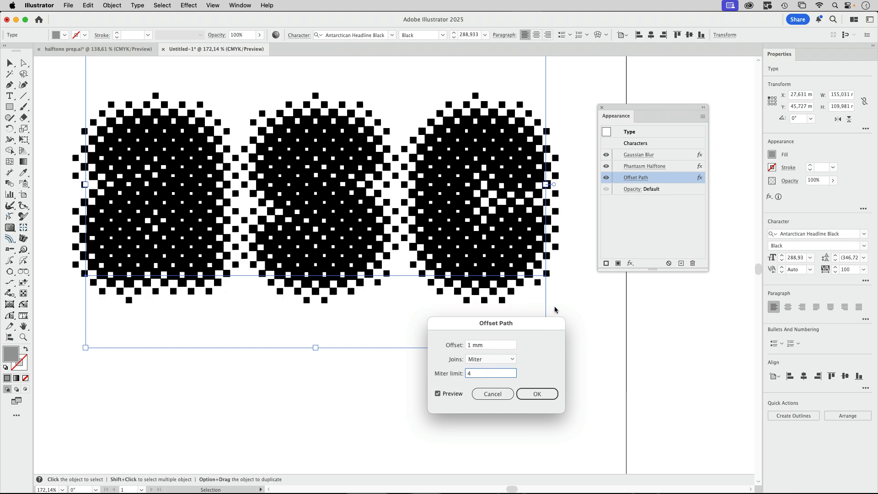
left_click(537, 394)
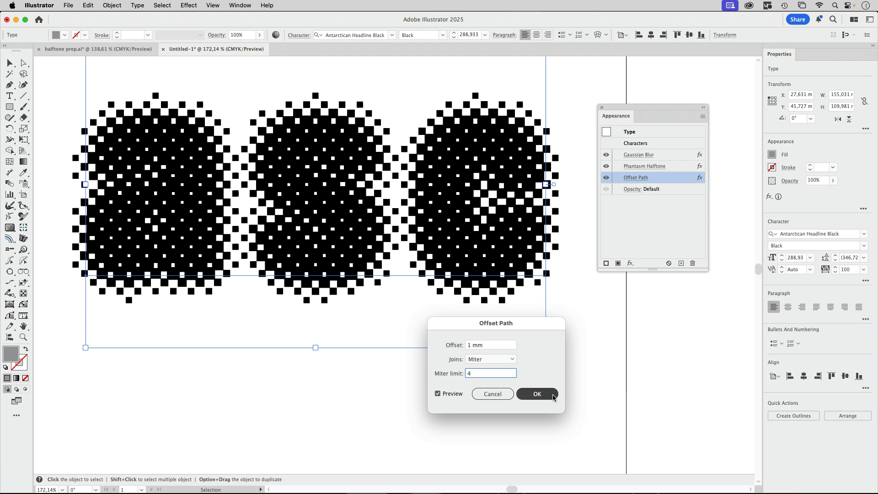
- Add a live Pathfinder Add effect to the text and place it after Offset Path in the effect order
left_click(188, 5)
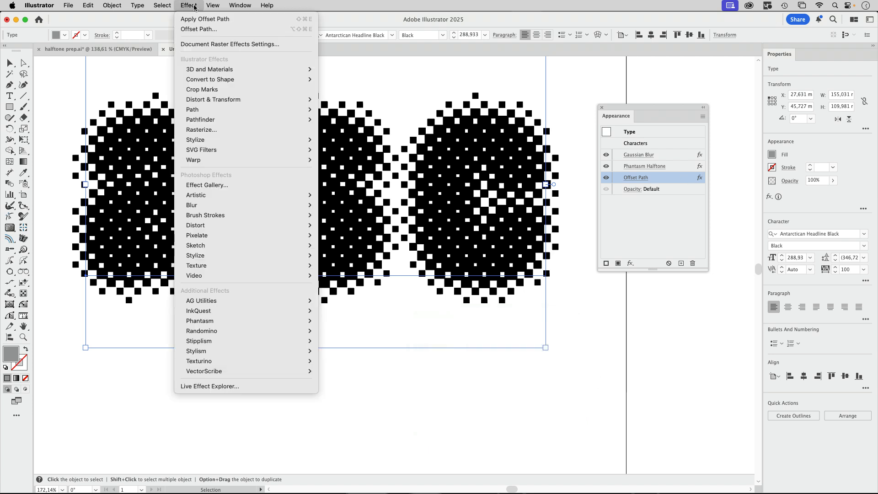
mouse_move(193, 110)
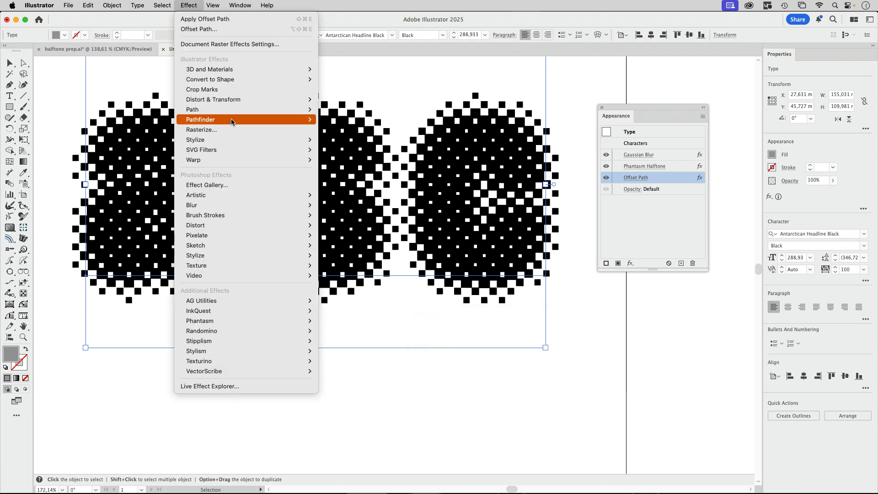
left_click(644, 178)
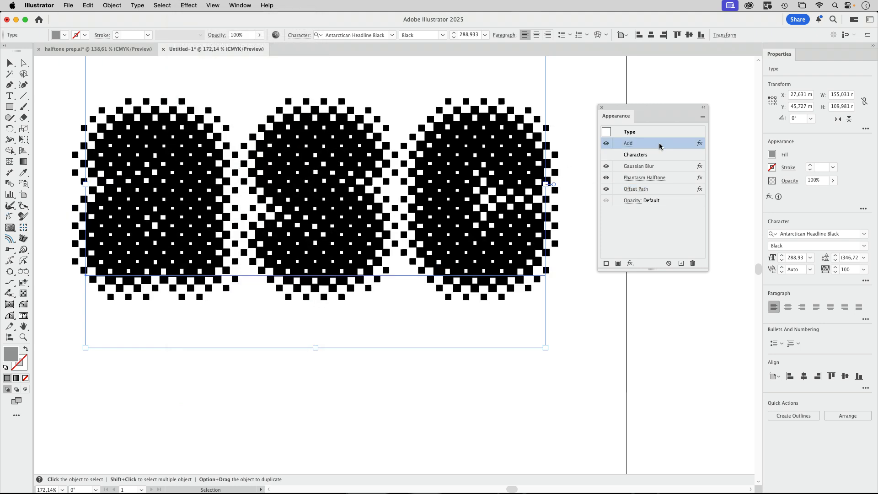
left_click_drag(662, 145, 665, 200)
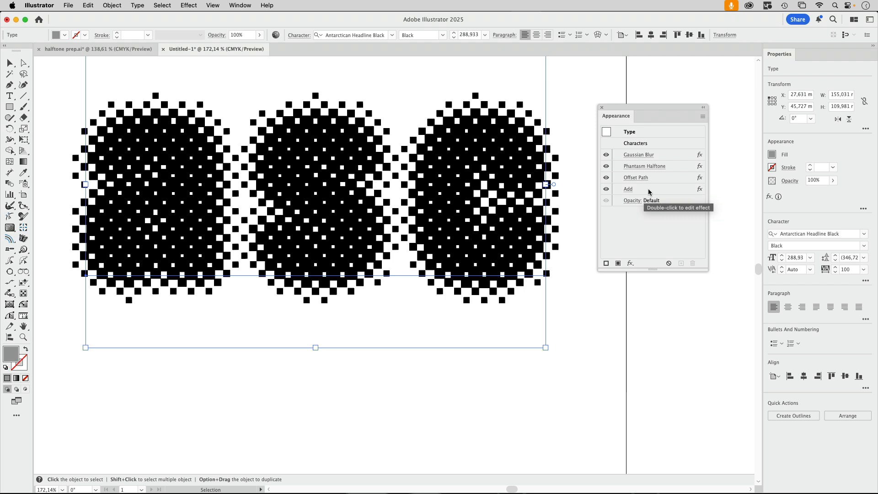
- Add a VectorScribe AG Corners effect with a 4.233 mm True Radius and place it after the Add effect
left_click(189, 6)
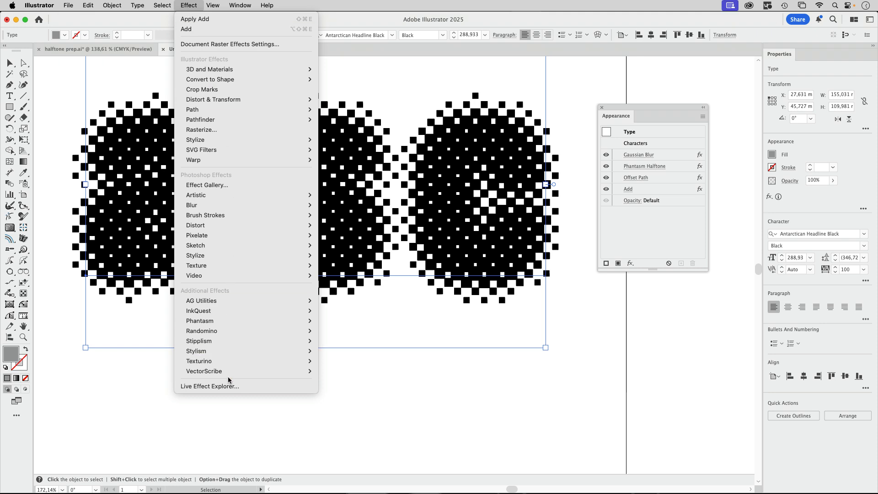
mouse_move(262, 371)
left_click(341, 371)
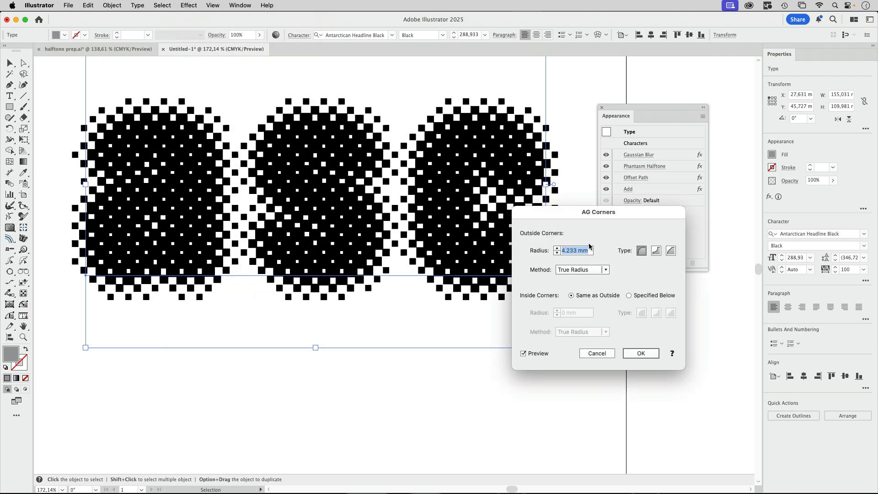
key("Return")
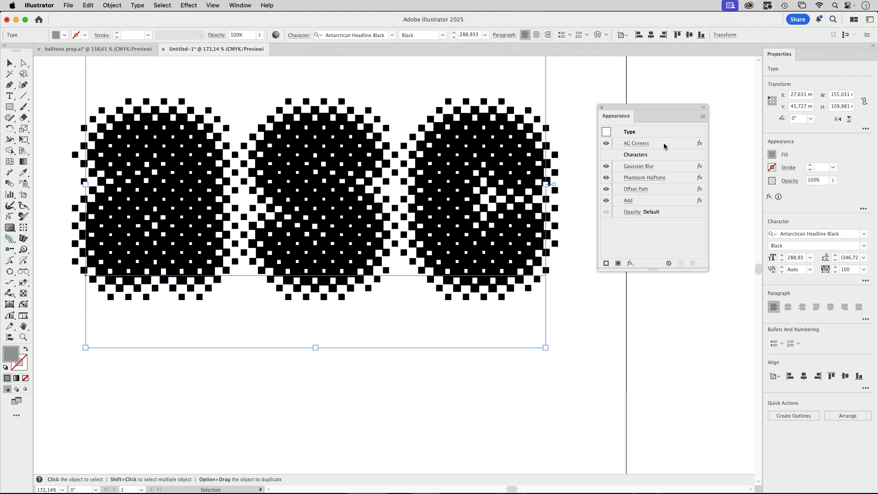
left_click_drag(665, 141, 660, 208)
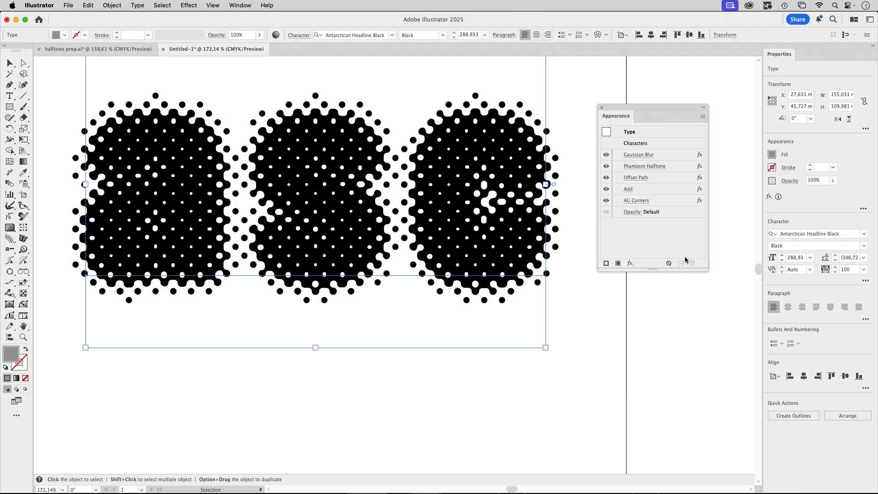
- Set the text's Offset Path effect to an offset of 0,7 mm
key("z")
left_click_drag(320, 197, 366, 243)
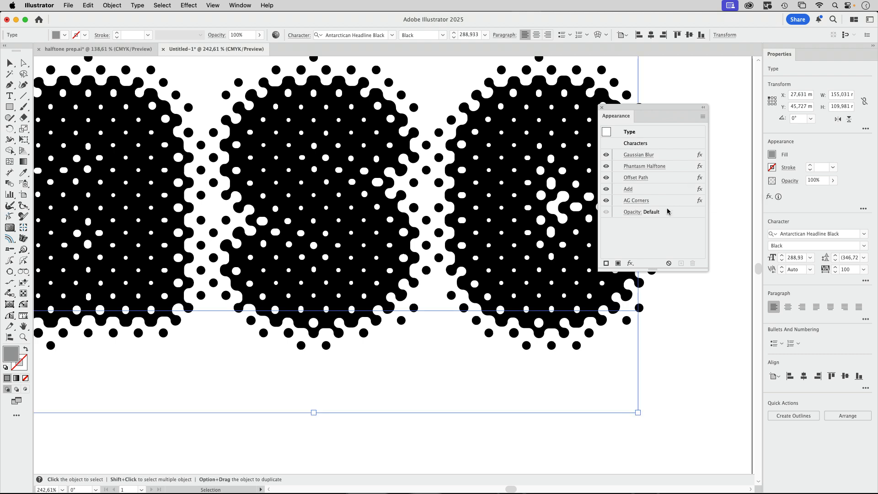
left_click(641, 178)
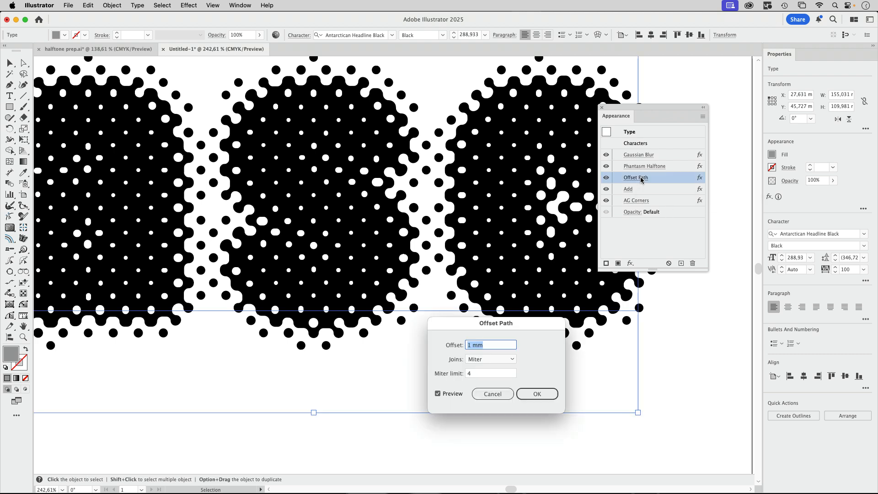
left_click(472, 346)
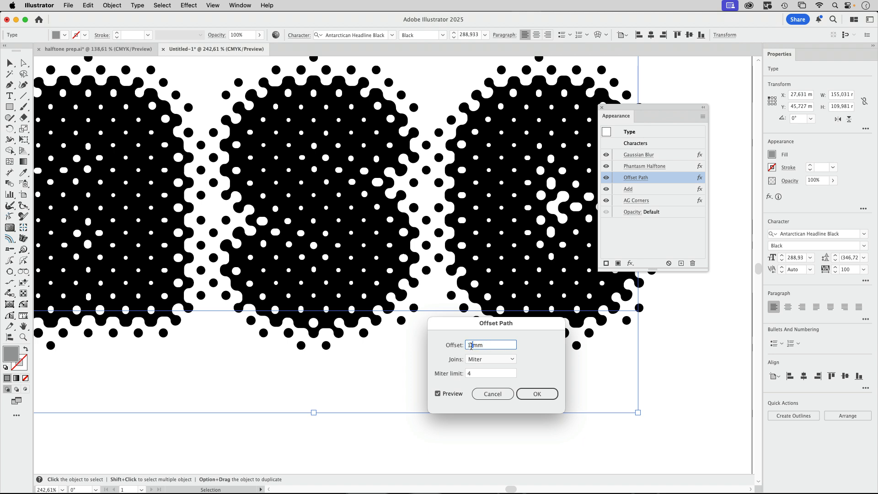
double_click(469, 345)
type("0,7")
key("Tab")
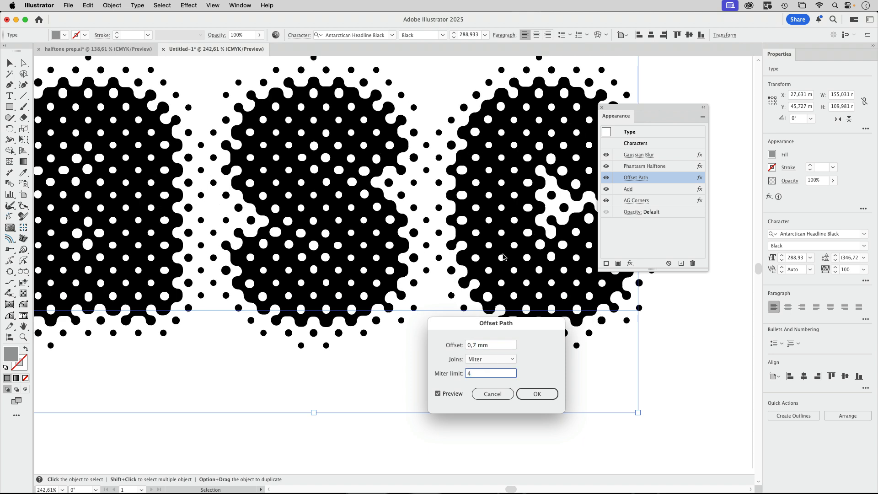
left_click(539, 393)
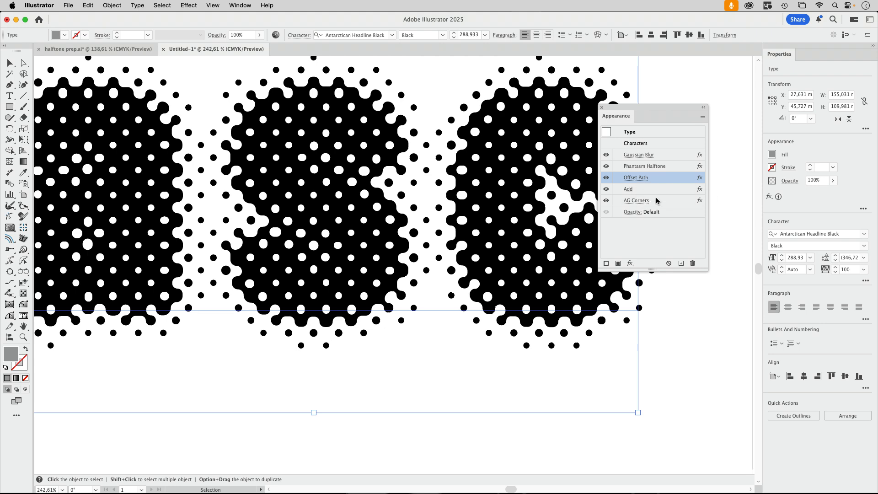
- Set the Phantasm Halftone effect to 3 DPI, apply it, and deselect the text
left_click(646, 167)
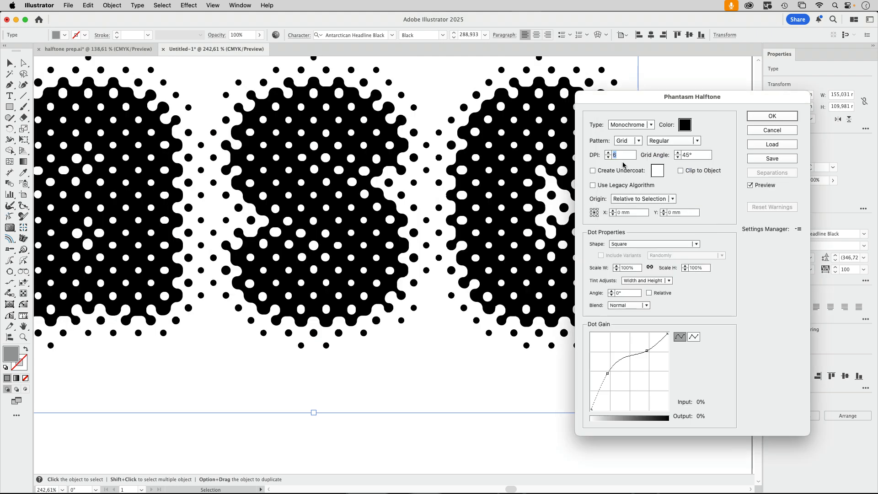
type("3")
left_click(700, 155)
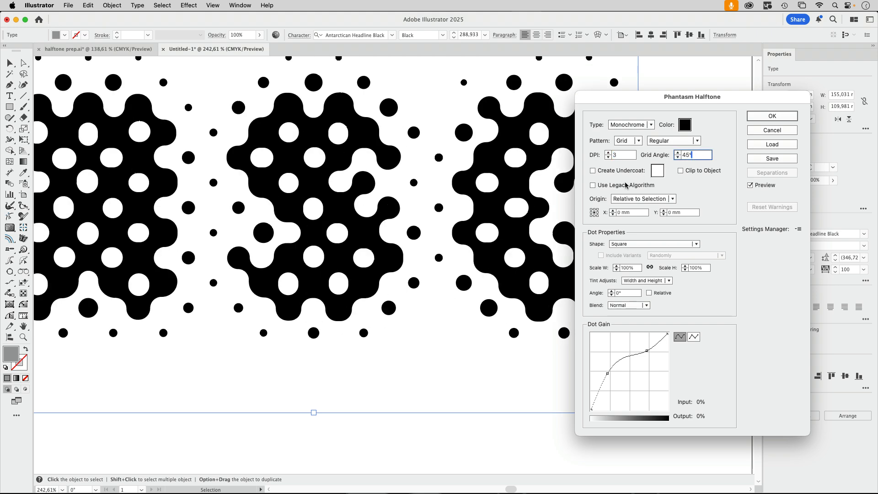
left_click(759, 116)
scroll(433, 278, "down", 5)
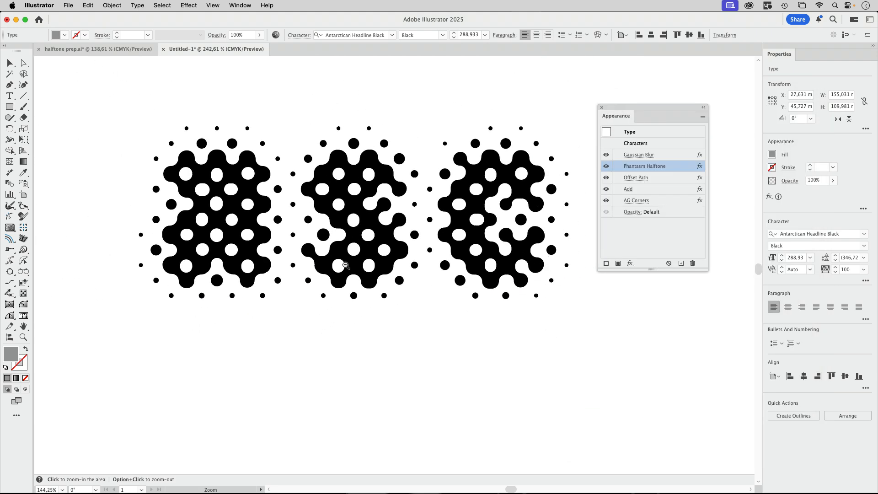
left_click(476, 301)
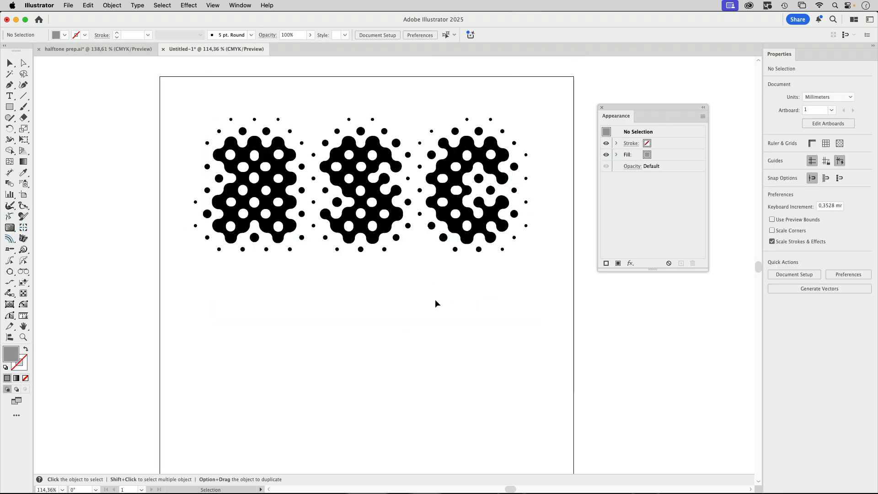
- Duplicate the halftone text directly below the original and delete Phantasm Halftone, Offset Path, Add and AG Corners from the copy
scroll(434, 302, "down", 3)
scroll(434, 302, "right", 2)
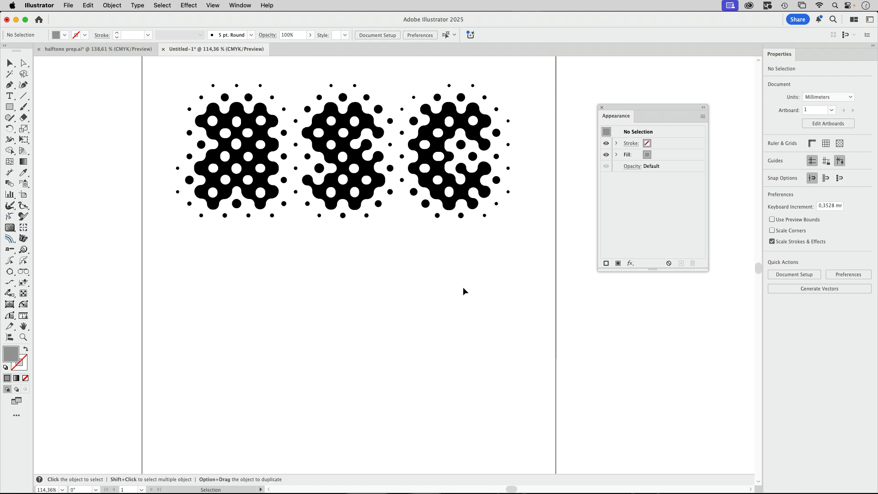
left_click_drag(435, 156, 438, 365)
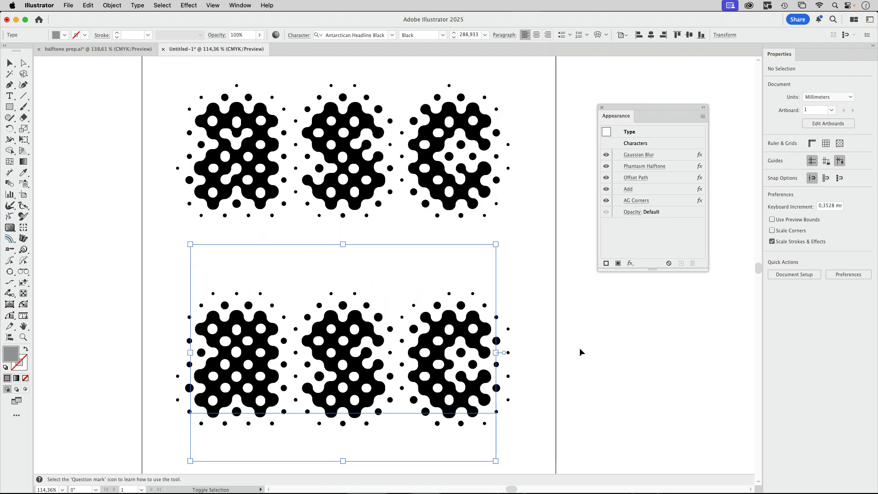
left_click(671, 166)
left_click(668, 201, "shift")
left_click(693, 264)
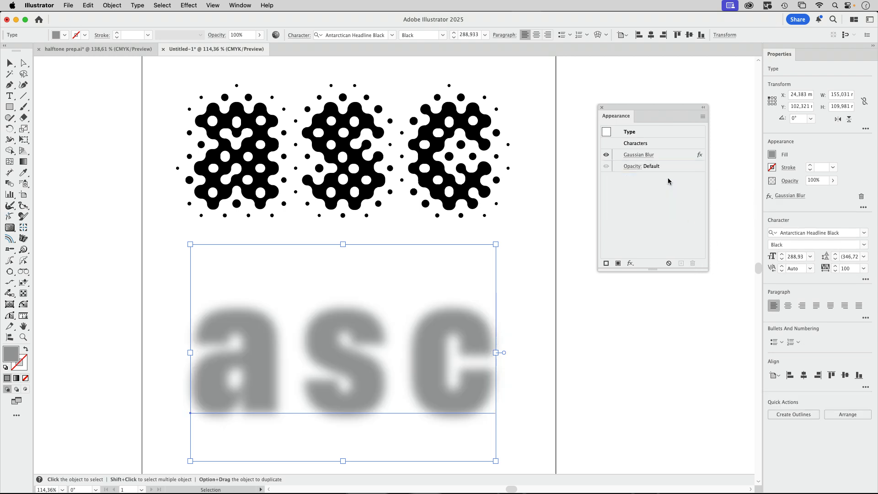
- Deselect the blurred "asc" copy, clear the Appearance attributes away from it, and capture a screenshot of just the lettering
left_click(537, 392)
scroll(447, 243, "up", 3)
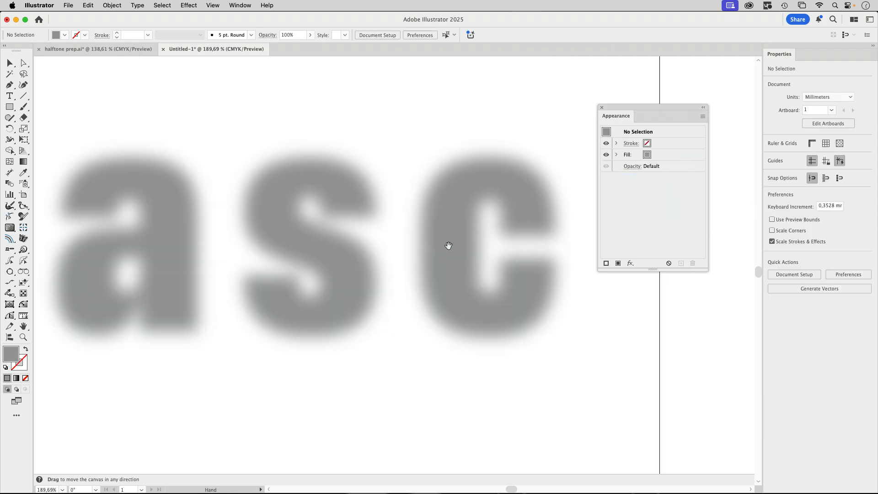
scroll(486, 243, "left", 2)
left_click_drag(602, 107, 668, 88)
key("super+shift+4")
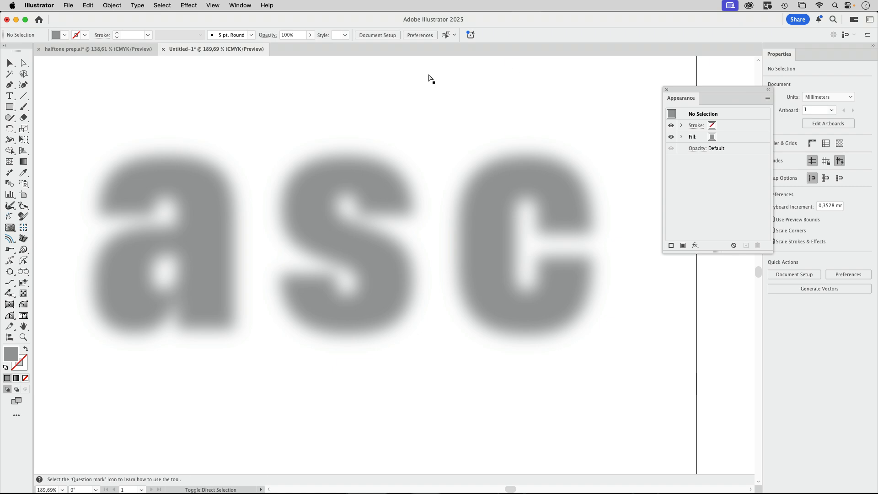
left_click_drag(53, 105, 641, 384)
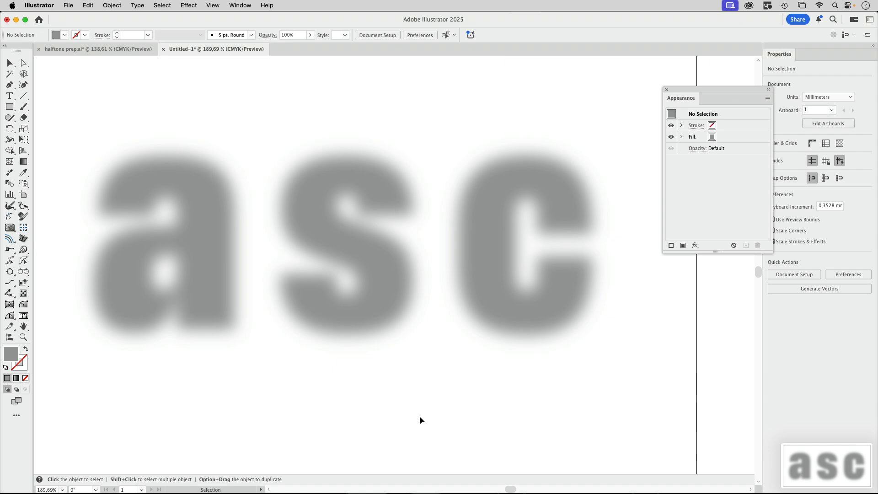
- Switch to Safari, search the web for "vector halftone generator", and open the Vector Halftone Maker site
mouse_move(256, 492)
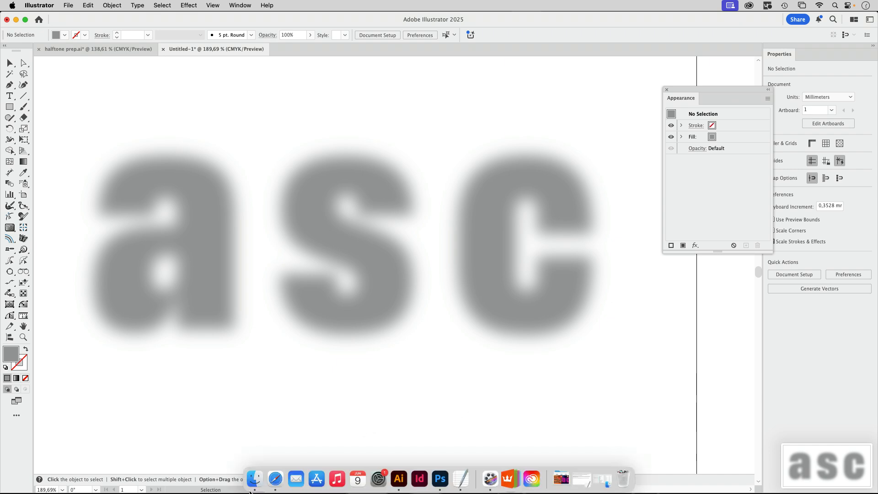
left_click(276, 480)
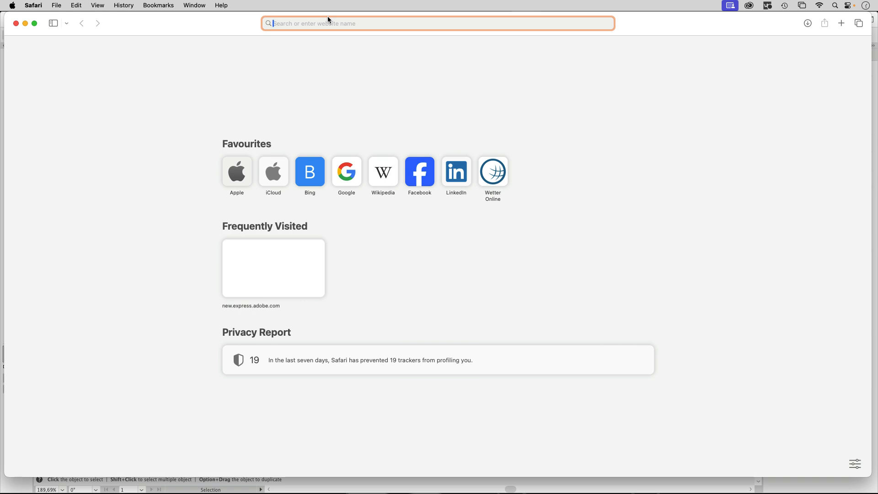
type("vector")
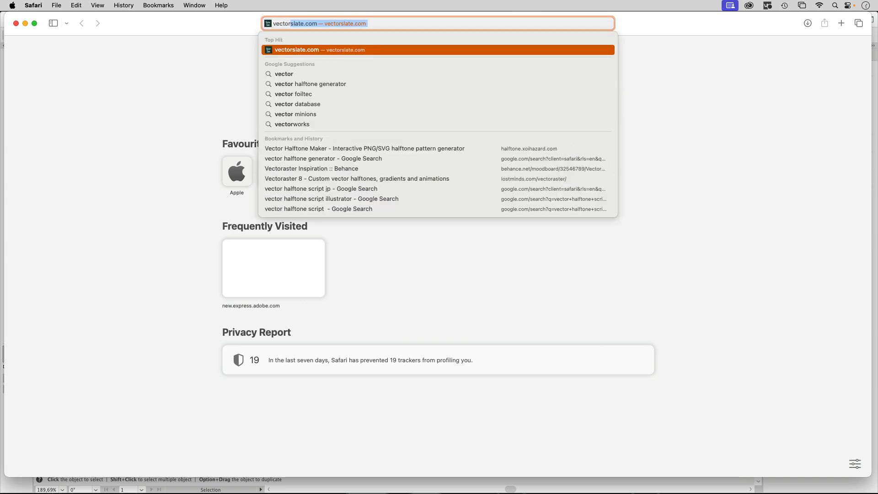
type(" halftone generator")
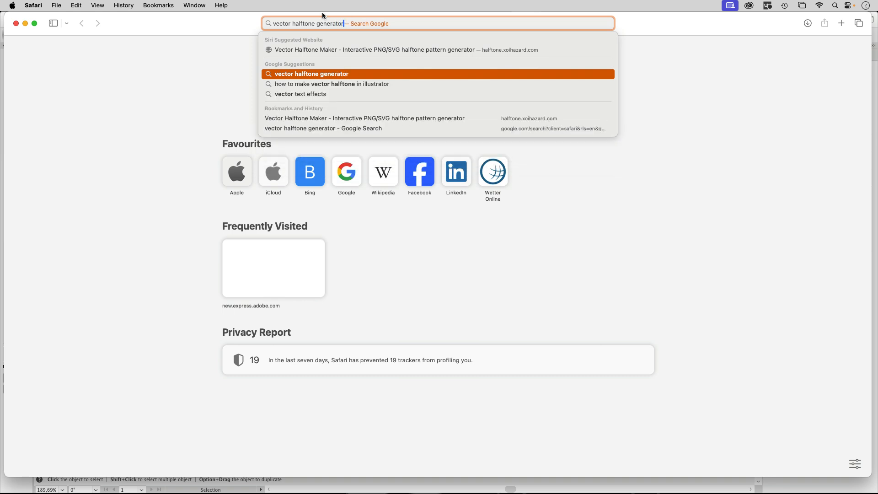
key("Return")
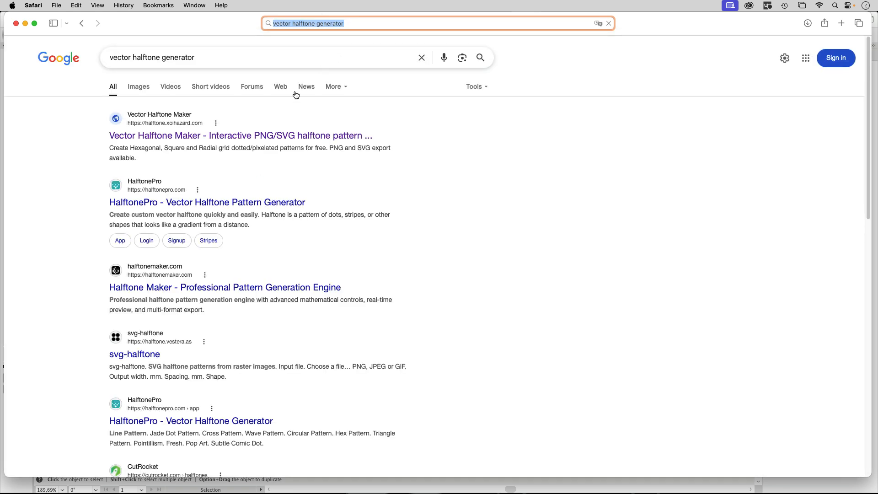
left_click(237, 136)
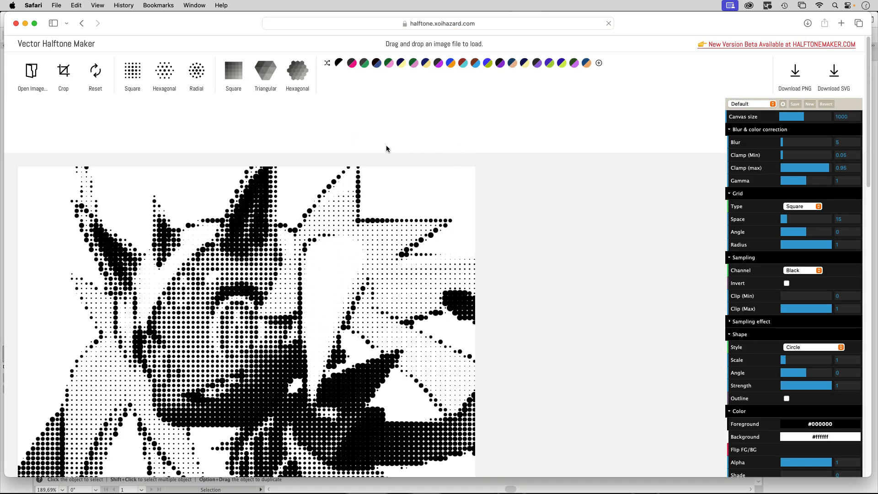
- Upload the newest desktop screenshot of the blurred "asc" lettering, taken at 1.28.29 AM, as the source image
left_click(34, 77)
left_click(393, 201)
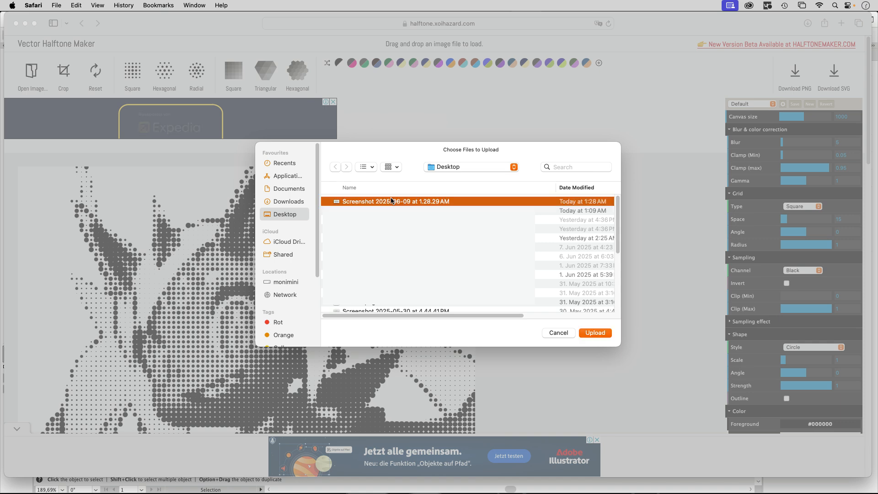
left_click(595, 333)
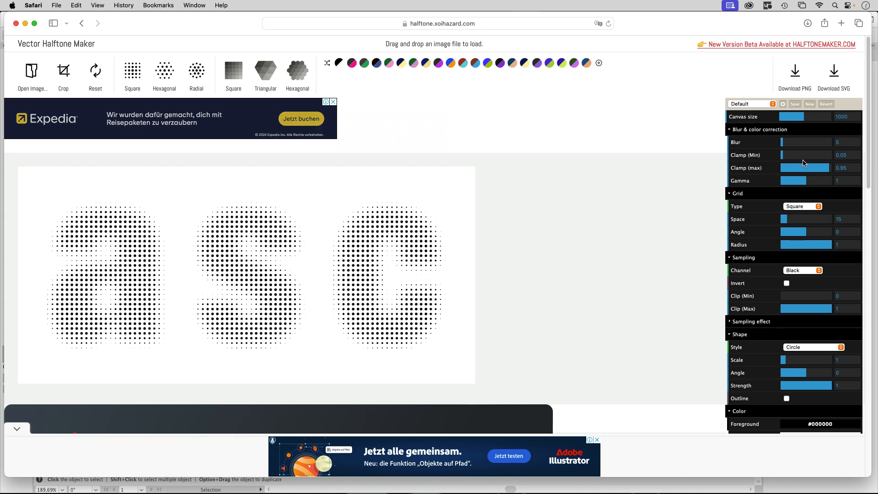
- Set the halftone's Gamma to 0.55, the grid Space to 30 and the grid Angle to 45
left_click_drag(806, 181, 795, 181)
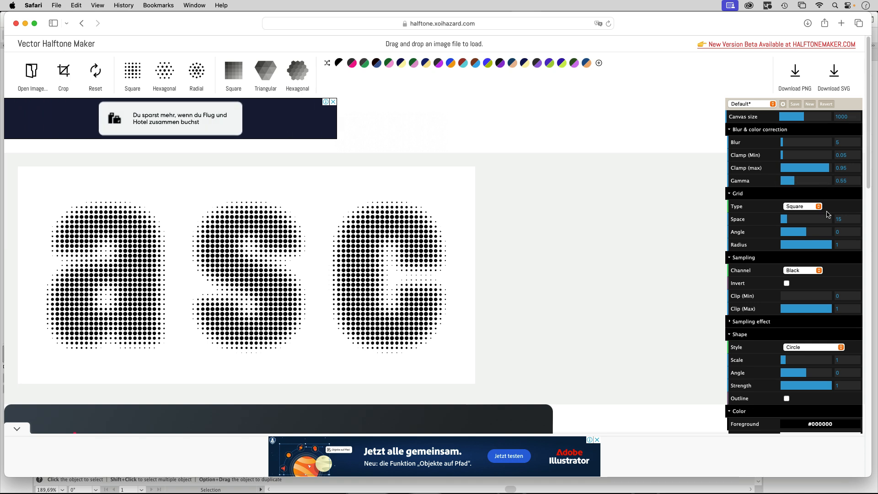
left_click(788, 219)
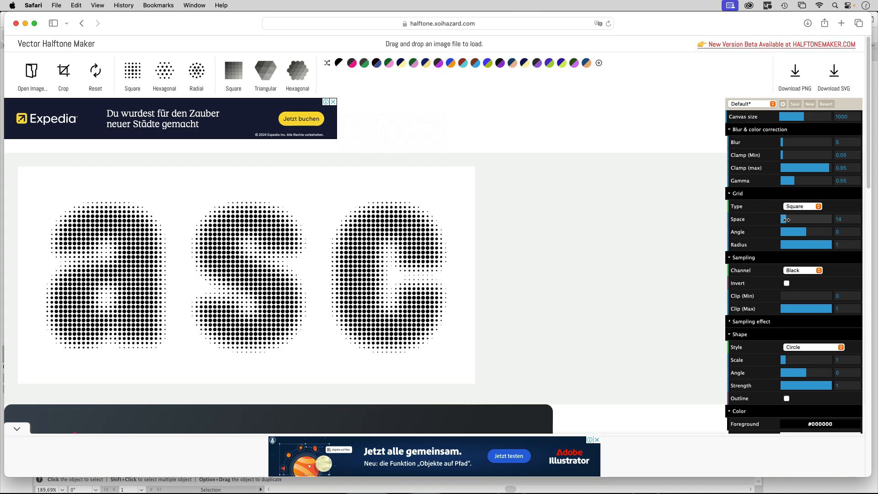
left_click_drag(788, 220, 796, 221)
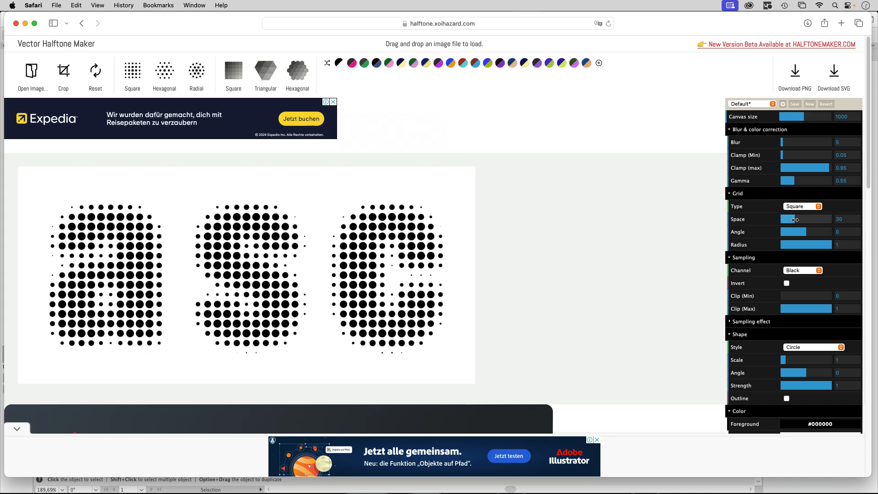
left_click(837, 232)
type("6")
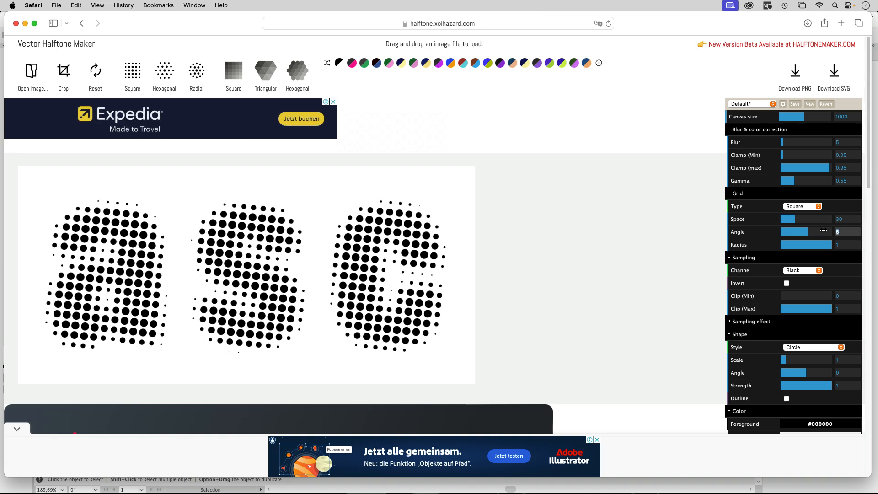
type("45")
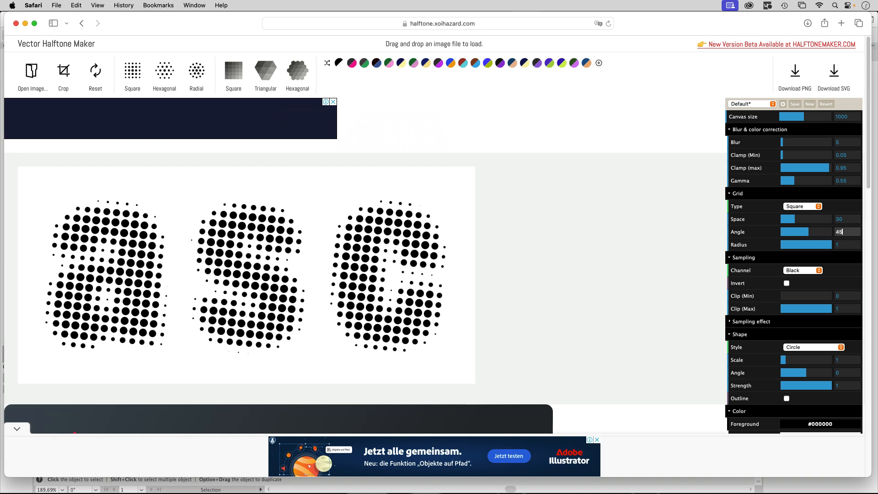
key("Return")
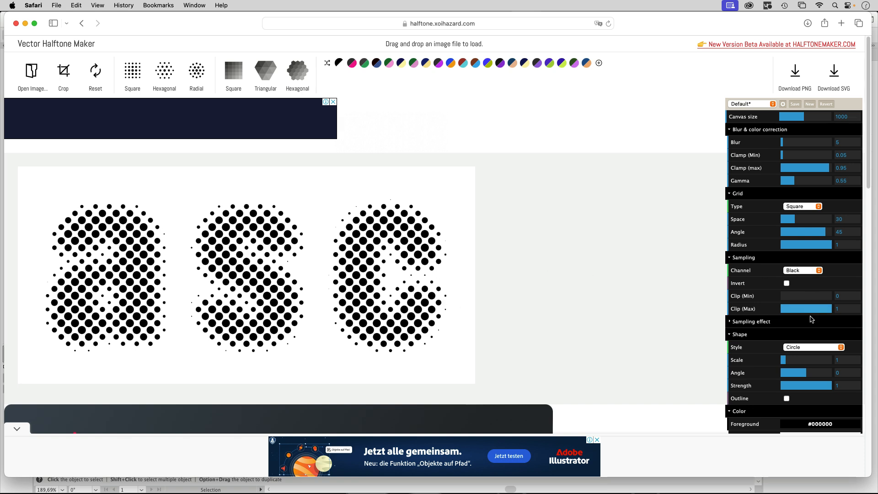
- Change the halftone shape style to Square and set the shape Angle to 45
scroll(810, 295, "down", 1)
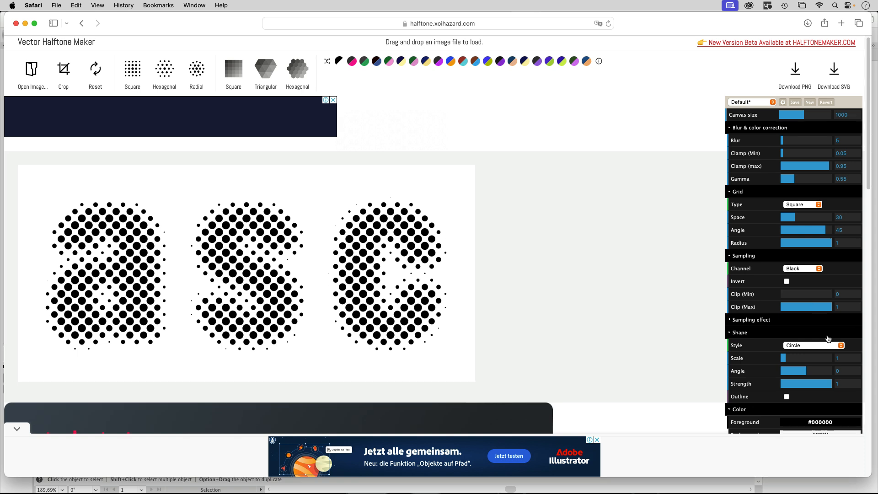
left_click(806, 347)
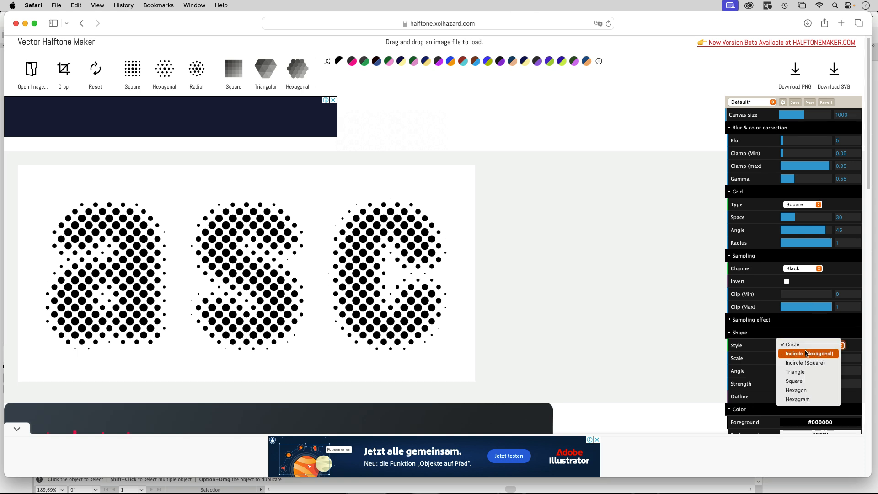
left_click(808, 380)
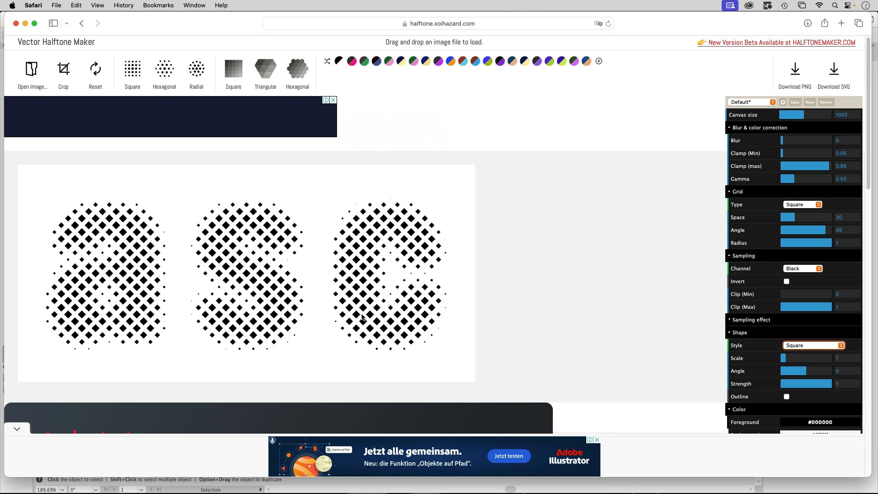
left_click(844, 370)
type("-1")
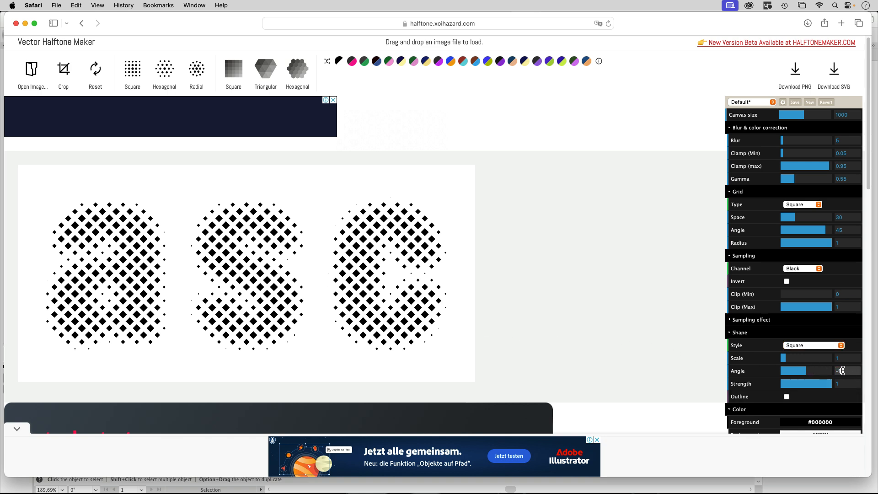
left_click_drag(844, 371, 832, 371)
key("Return")
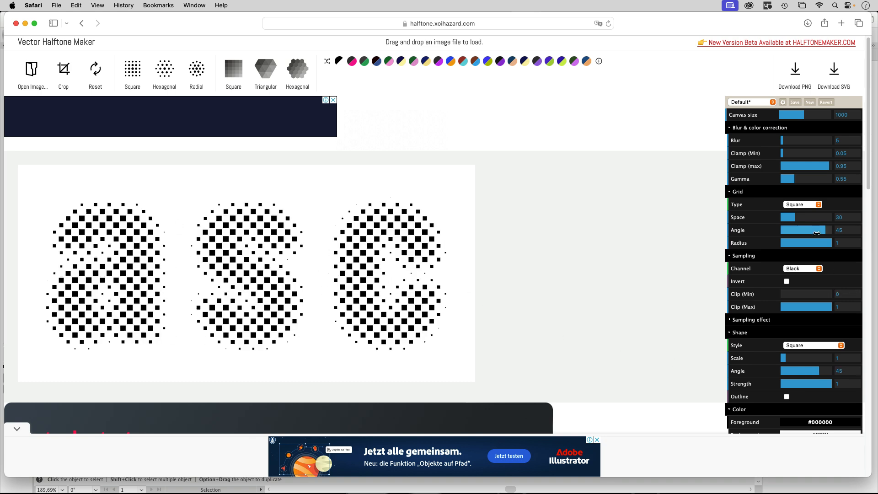
- Set the halftone's Gamma to 0.35 and the grid Space to 40
left_click_drag(795, 178, 790, 178)
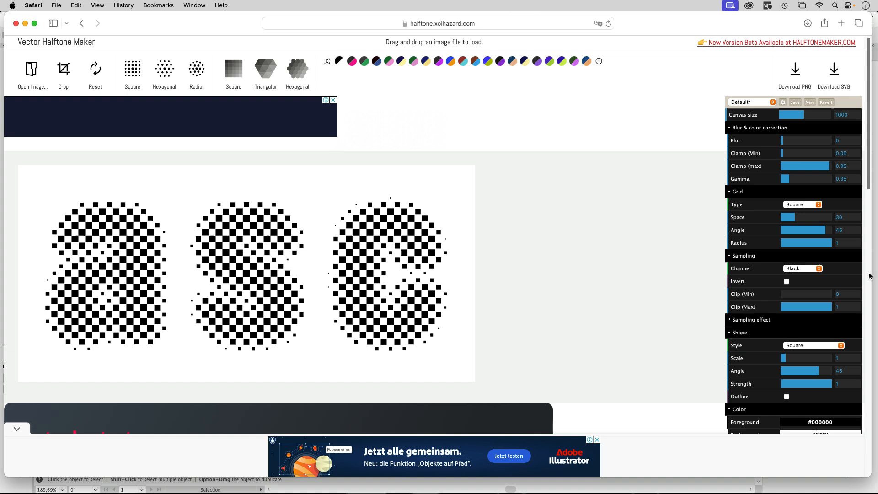
left_click_drag(795, 217, 801, 218)
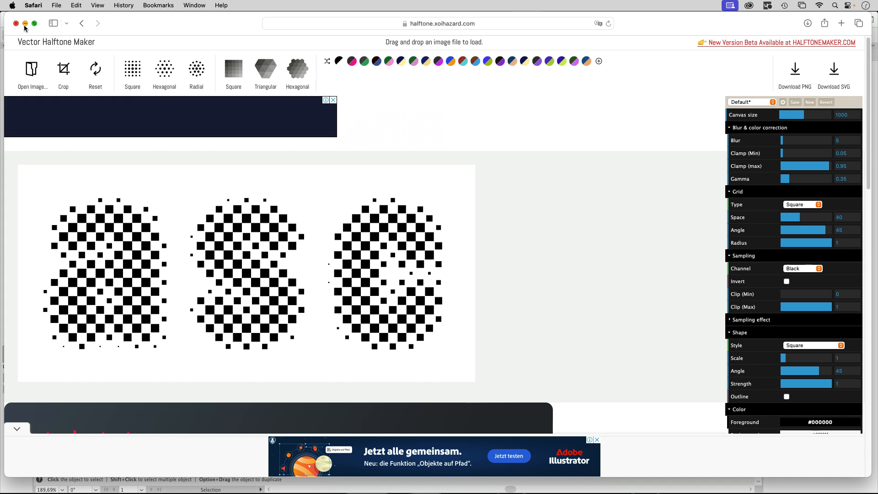
- Switch to Illustrator and open vhm_1749425418.svg from Downloads, leaving its missing colour profile as is
key("super+Tab")
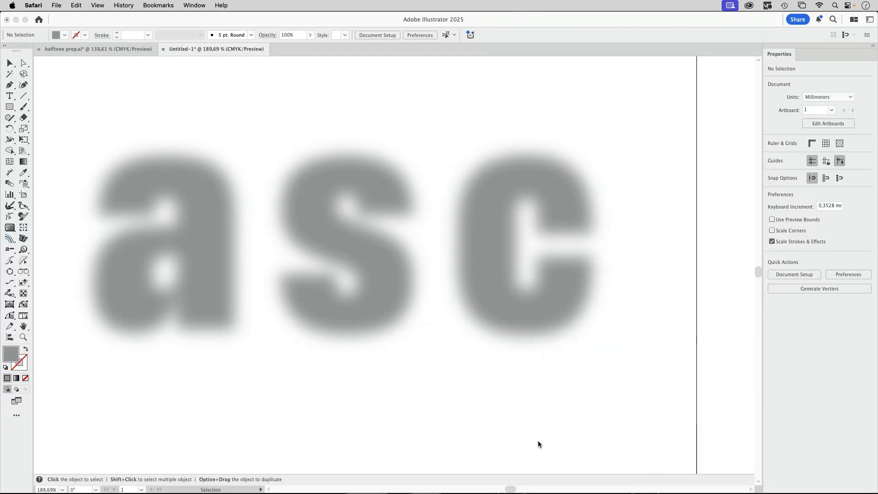
left_click(515, 488)
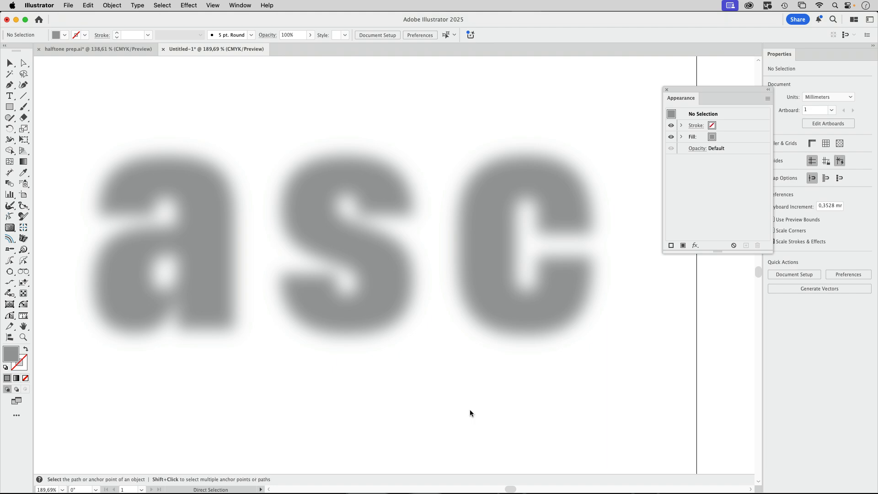
key("super+o")
left_click(236, 104)
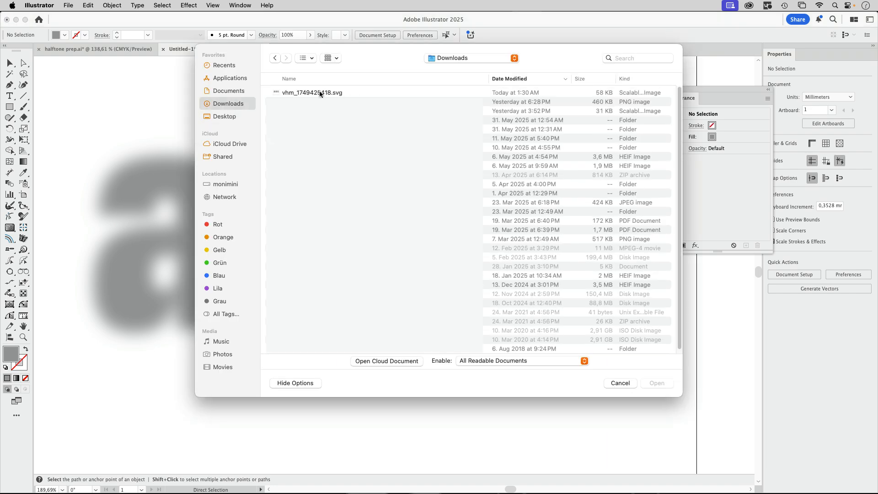
double_click(320, 92)
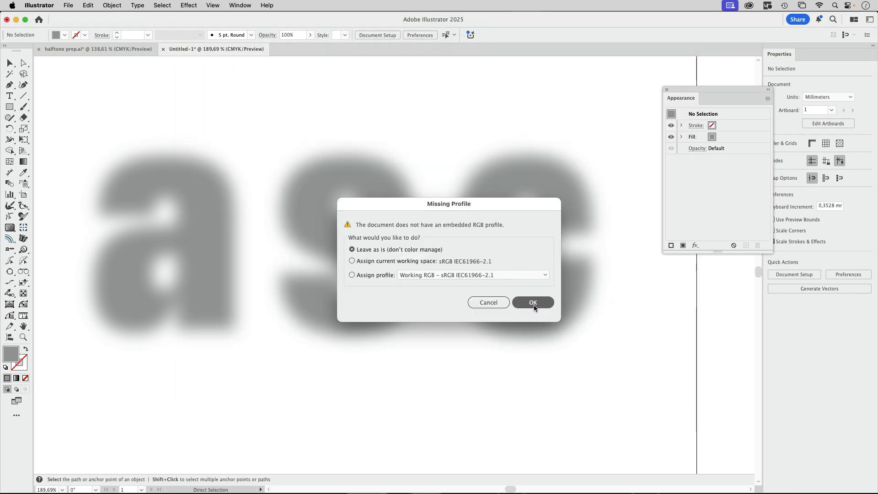
left_click(533, 303)
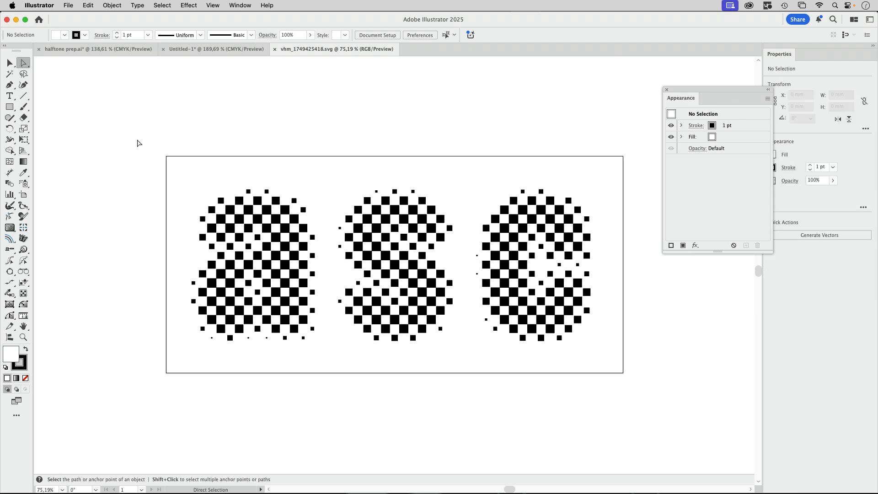
- Delete the white background rectangle behind the square halftone lettering
left_click_drag(137, 139, 203, 178)
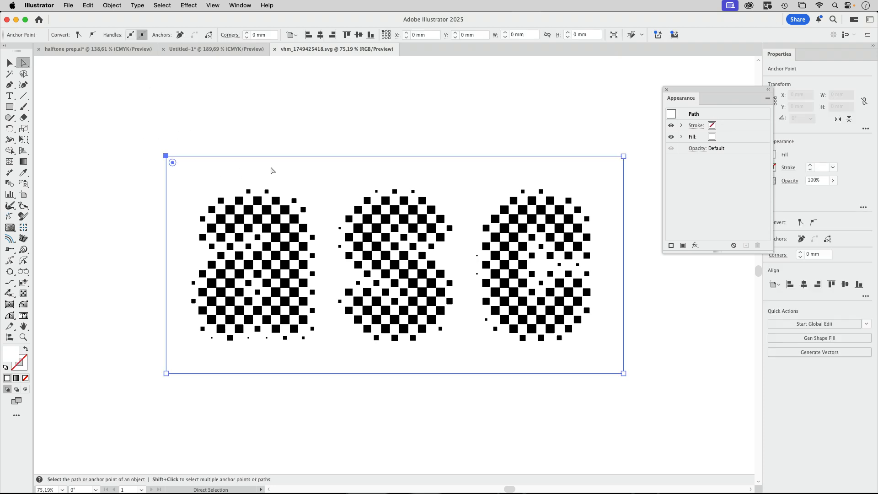
key("Delete")
left_click(360, 101)
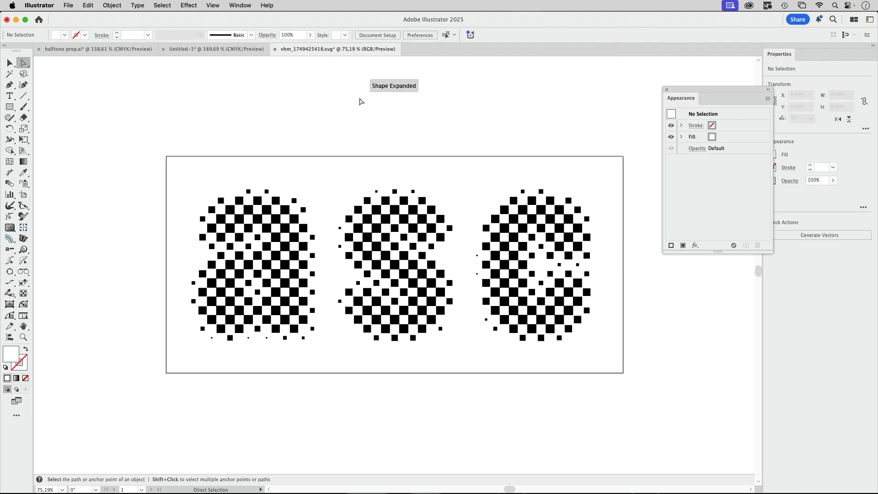
- Select the whole halftone group and apply a live Offset Path effect of 1 mm with Miter joins
left_click(11, 66)
key("super+a")
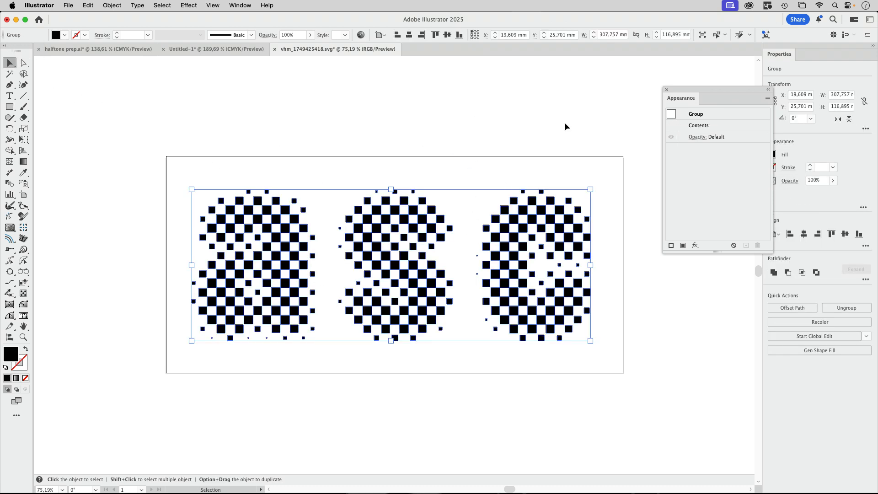
left_click_drag(688, 90, 634, 94)
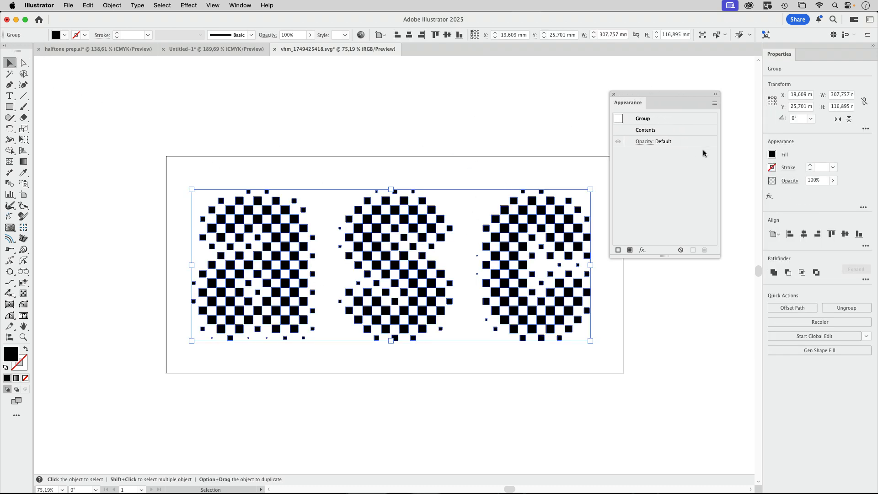
scroll(661, 251, "down", 2)
scroll(660, 251, "right", 2)
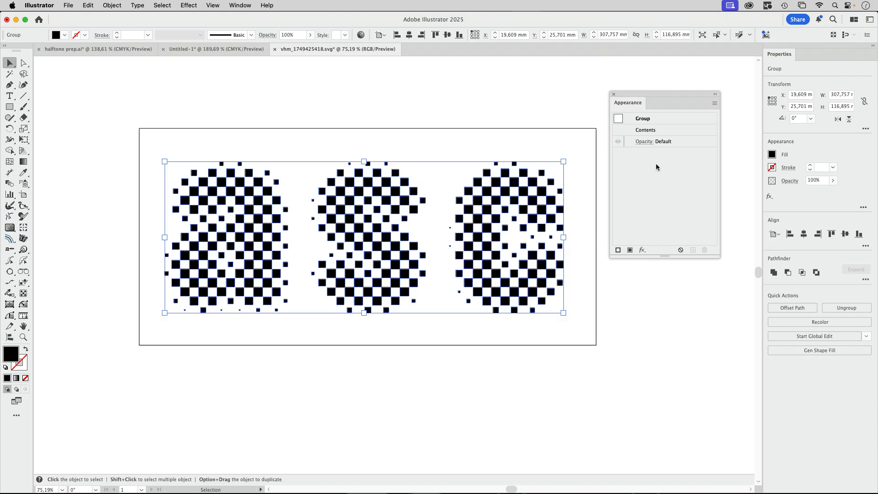
left_click(186, 6)
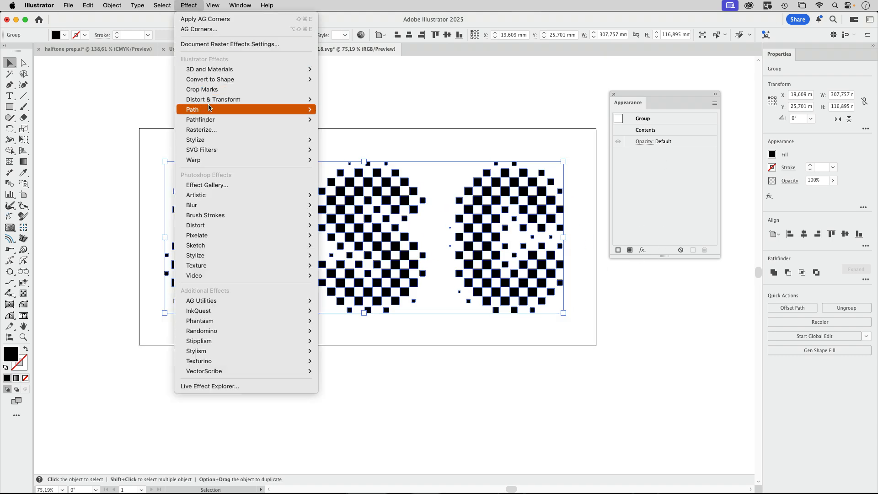
mouse_move(208, 108)
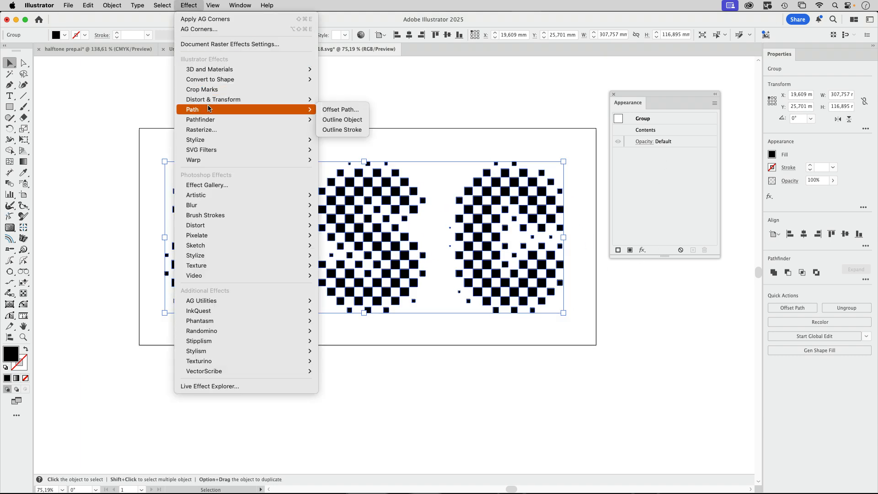
left_click(359, 112)
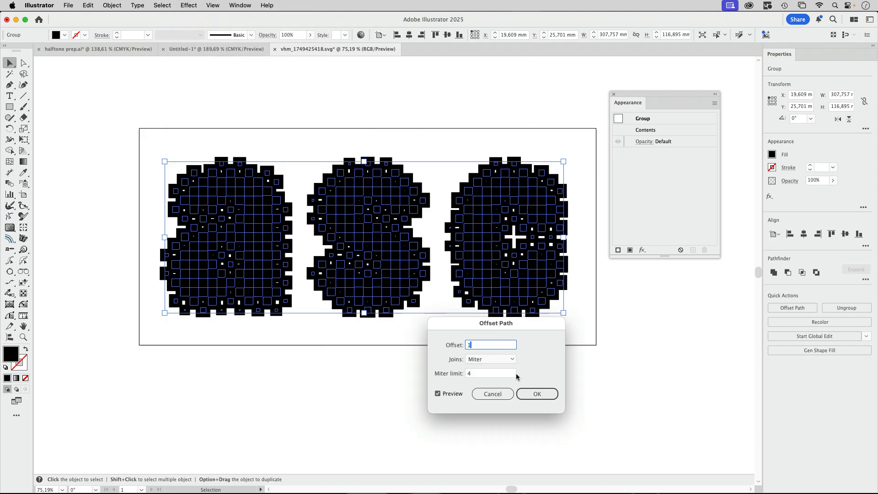
key("Return")
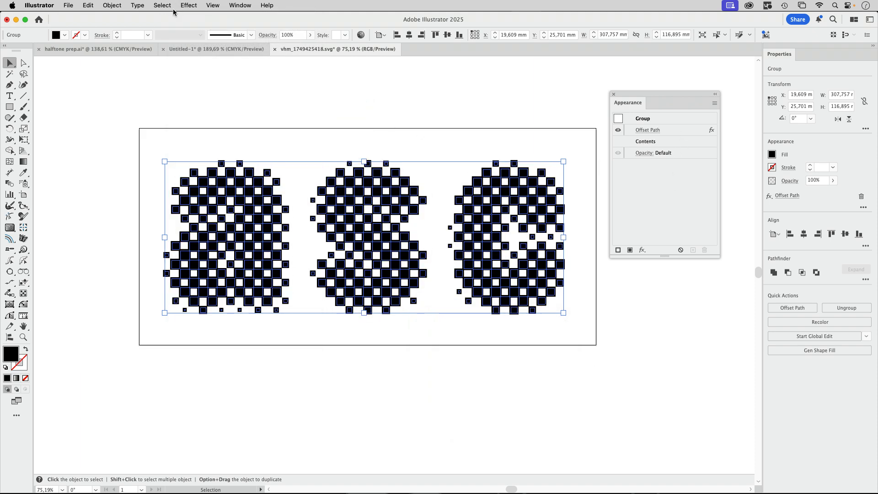
- Apply the live Pathfinder Add effect to the offset halftone group
left_click(188, 6)
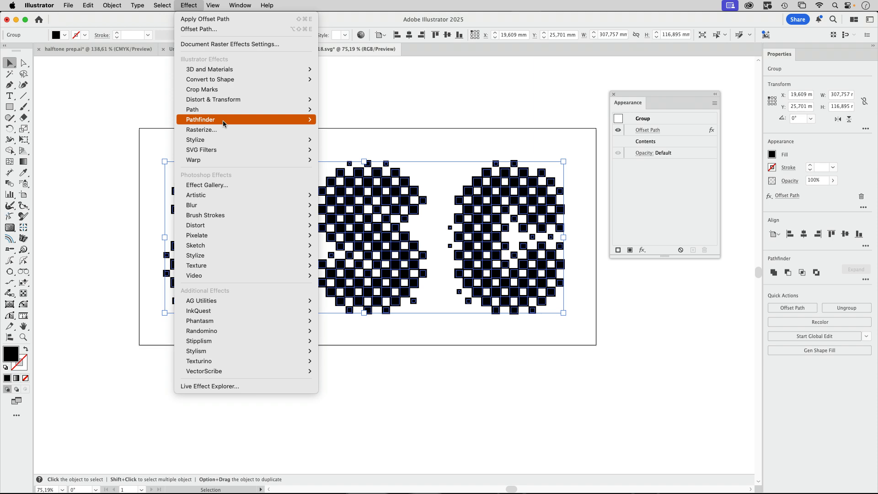
mouse_move(223, 119)
left_click(354, 120)
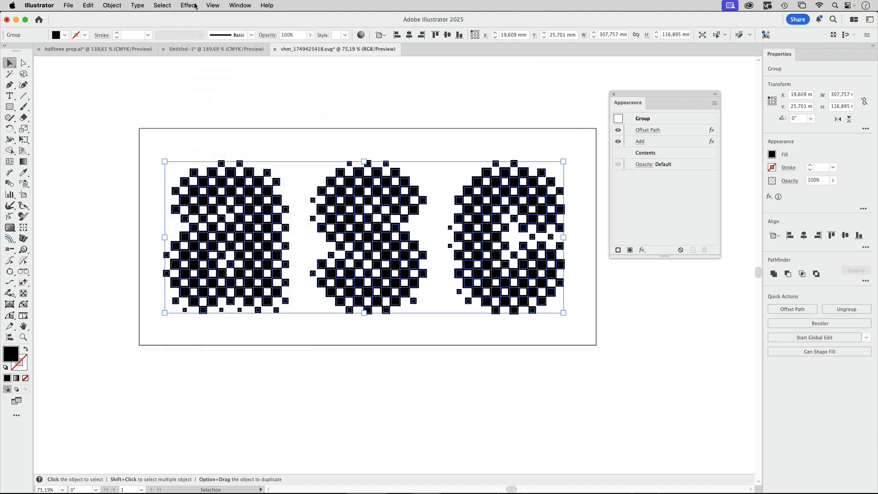
- Apply a live Round Corners effect with a 21 mm radius to the merged halftone group
left_click(190, 6)
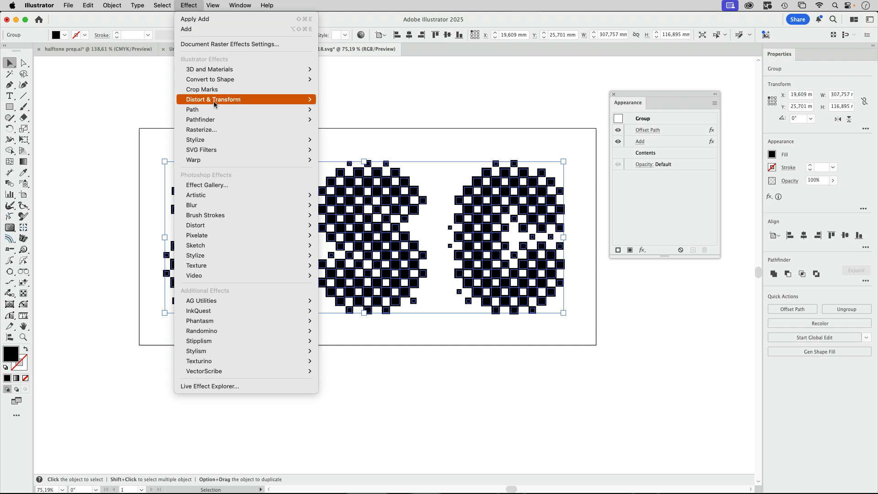
mouse_move(256, 140)
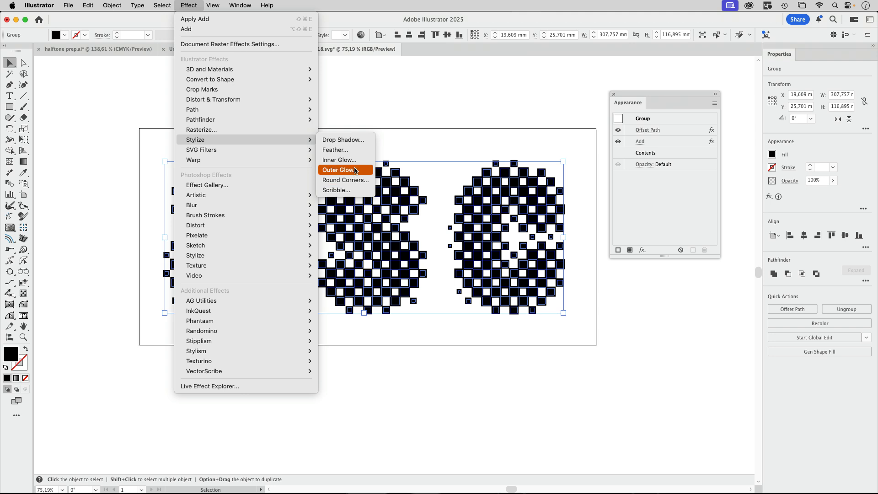
left_click(360, 180)
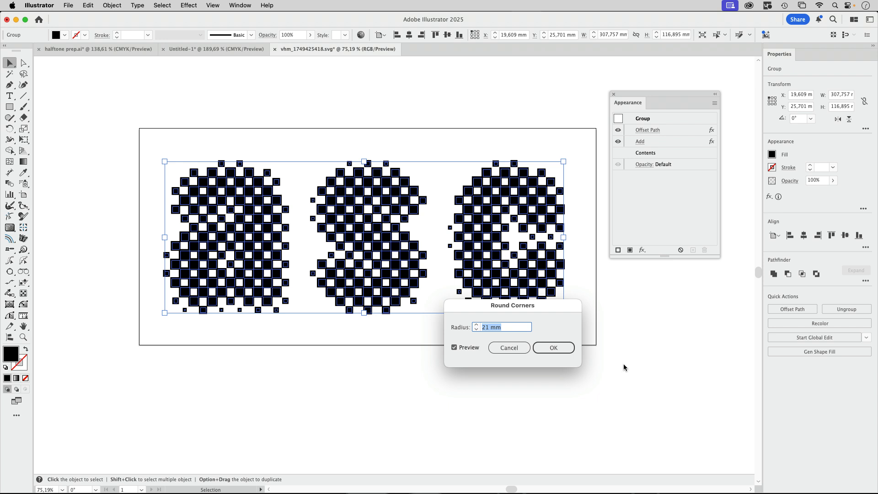
left_click(564, 351)
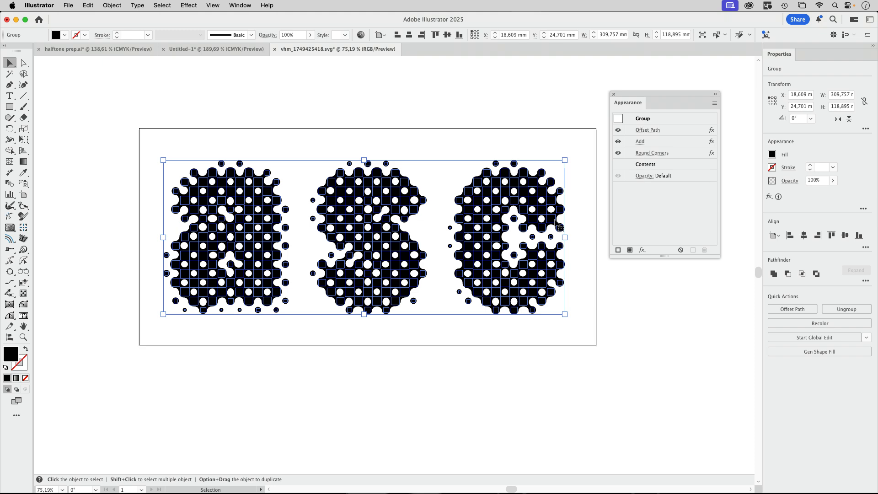
- Deselect the artwork and examine the rounded halftone lettering up close and as a whole, keeping the Appearance panel out of the way
key("super+space")
left_click_drag(380, 232, 534, 237)
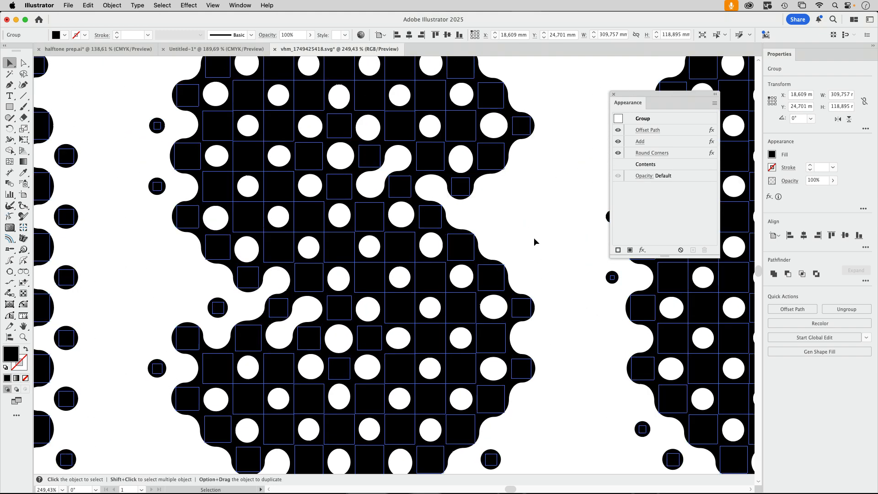
left_click(546, 213)
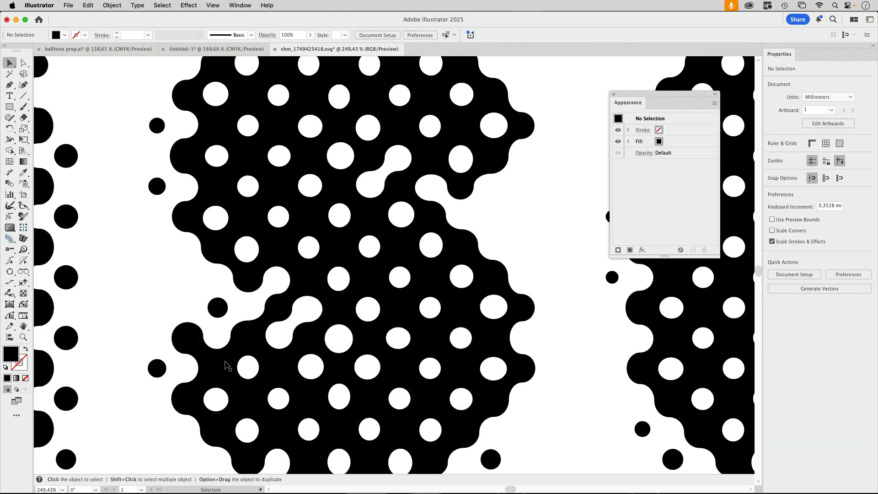
key("space")
left_click_drag(584, 359, 359, 308)
key("super+space")
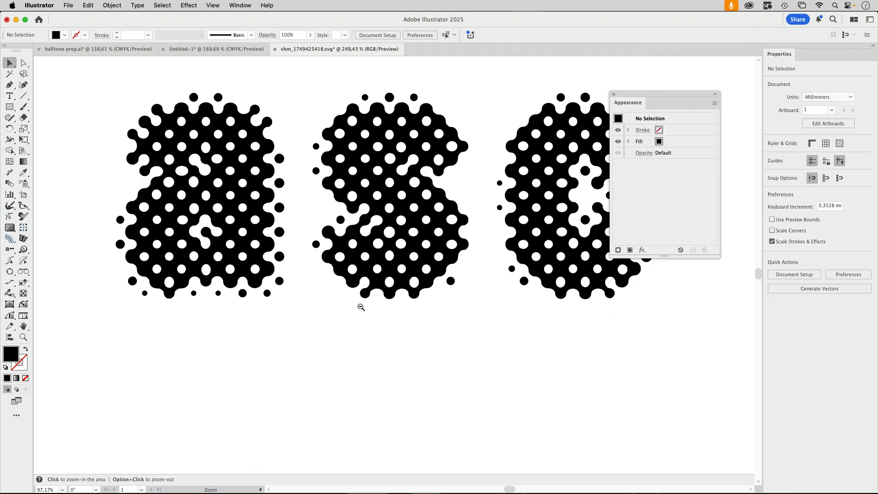
left_click_drag(451, 307, 466, 324)
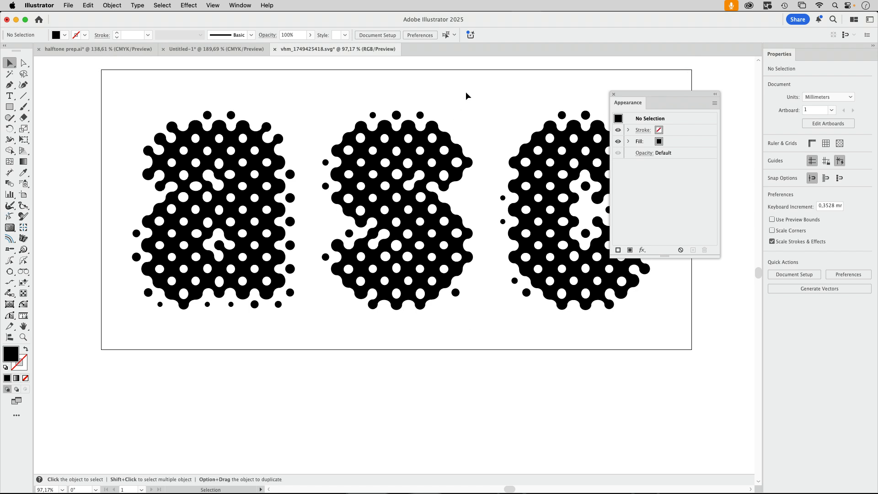
left_click_drag(638, 93, 677, 85)
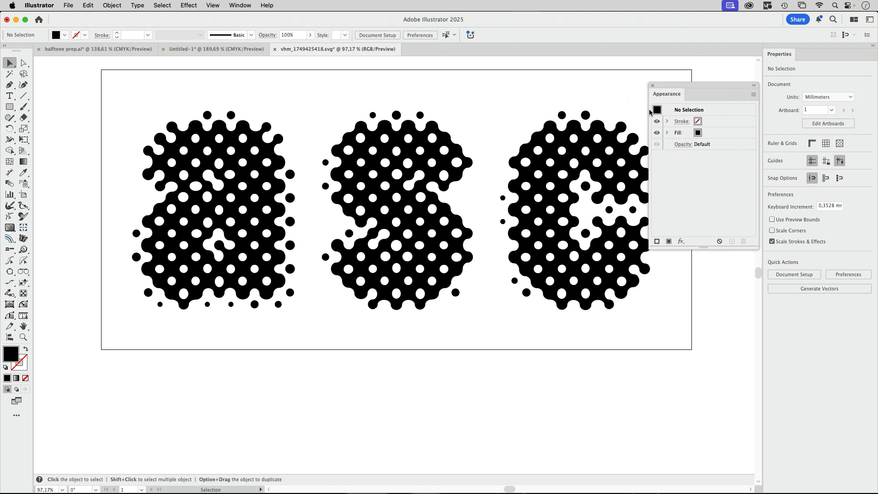